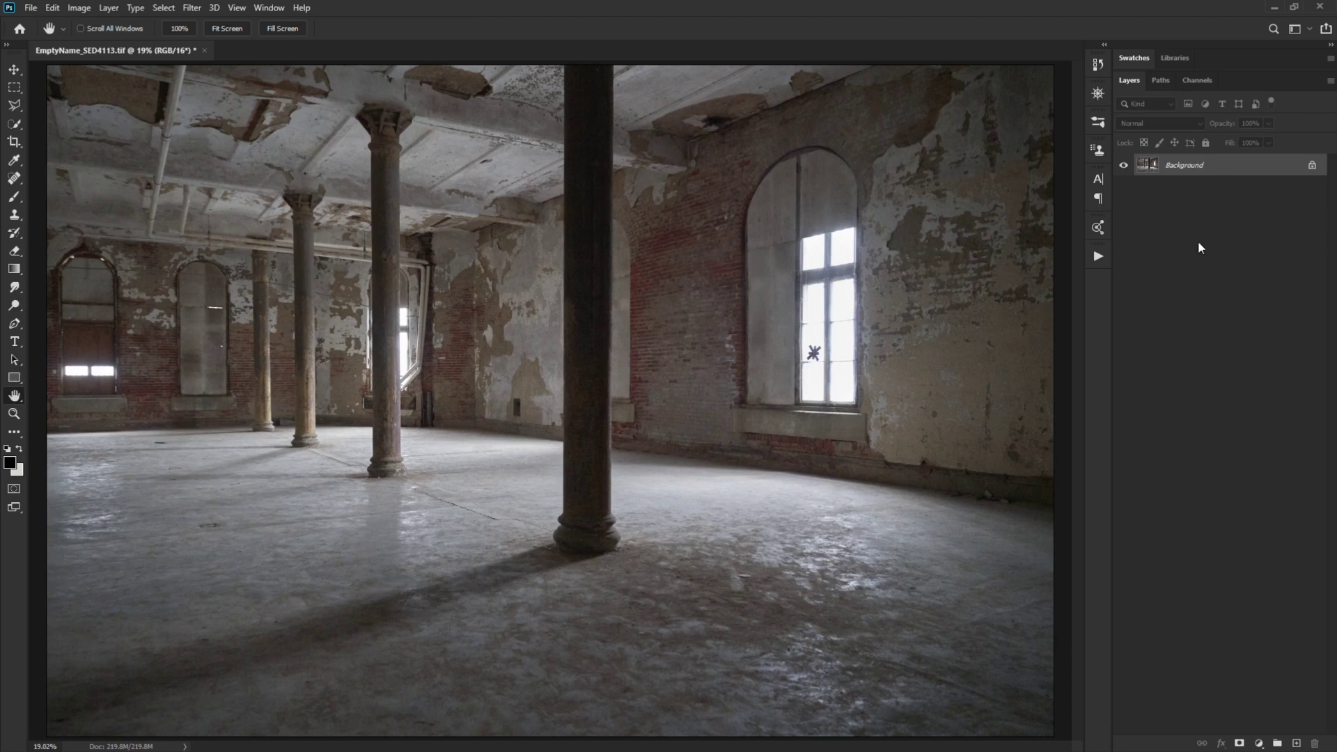
- Duplicate the Background layer so retouching happens on a copy
key(ctrl+j)
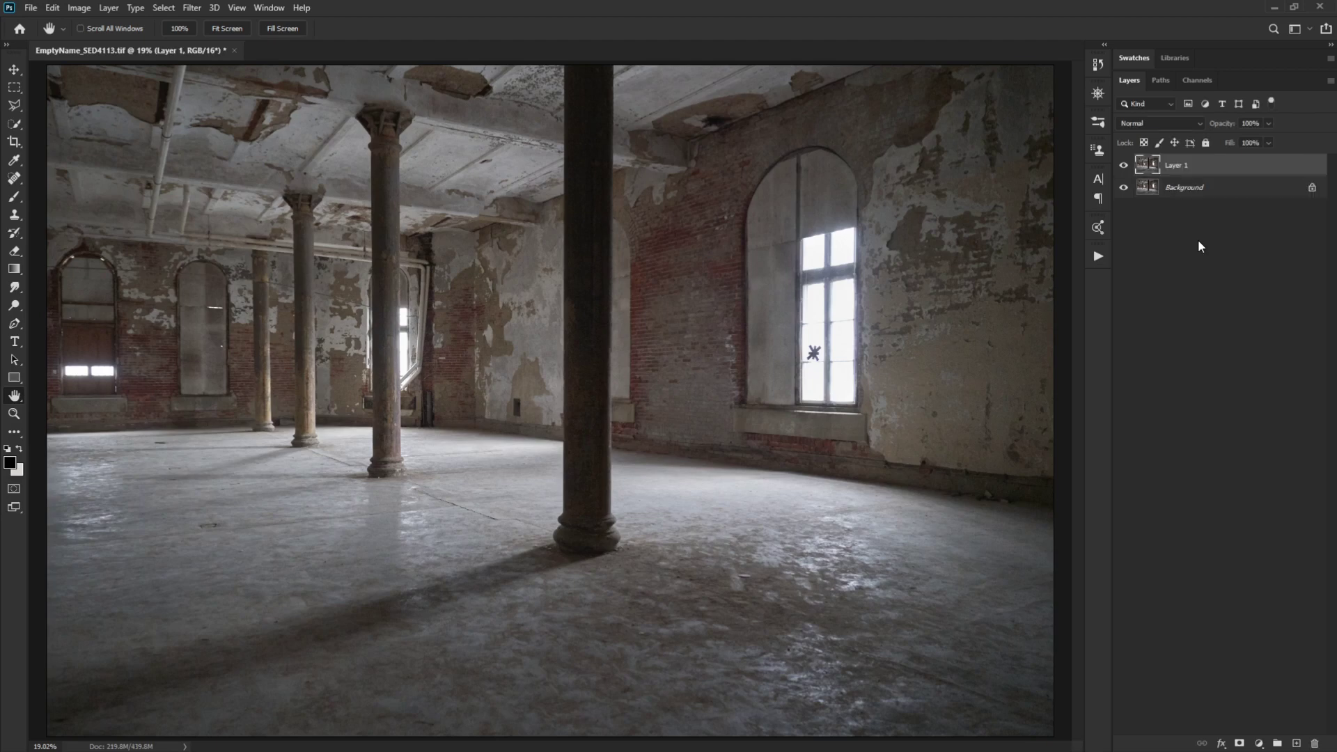
key(ctrl+z)
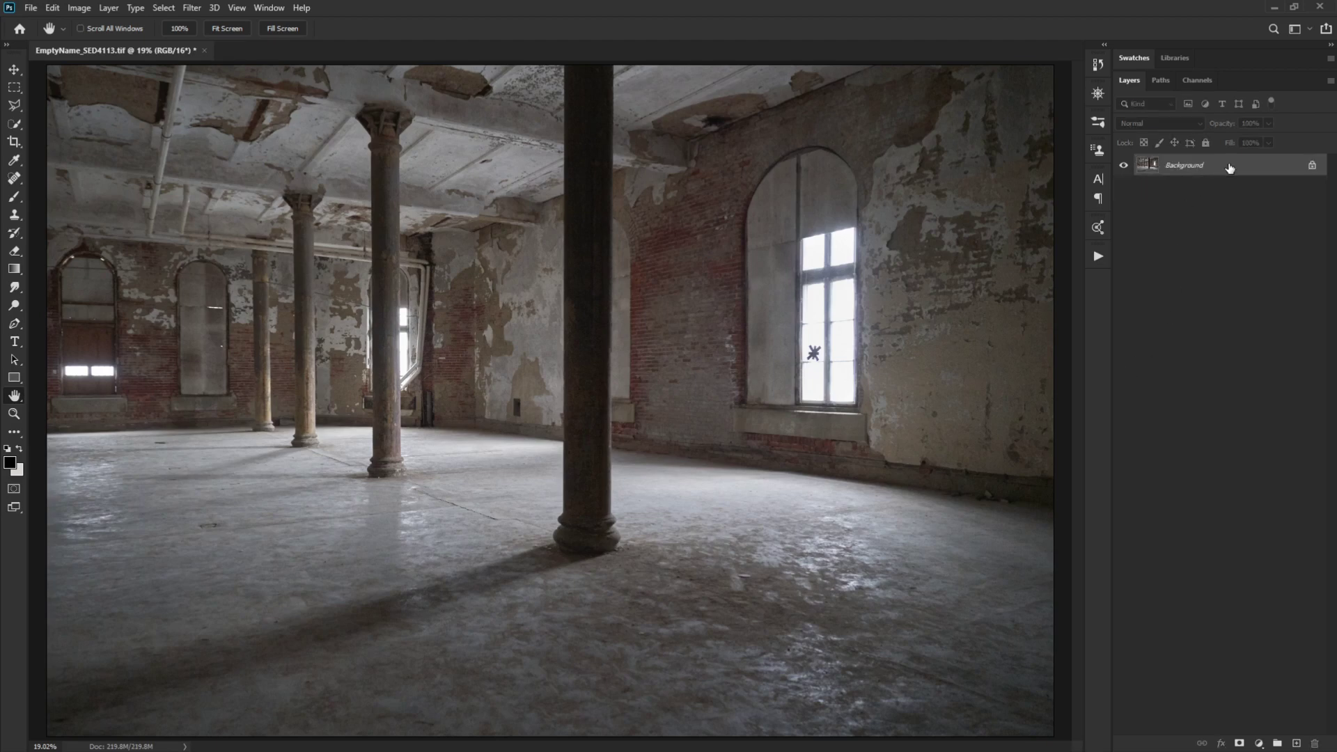
drag(1229, 168, 1295, 743)
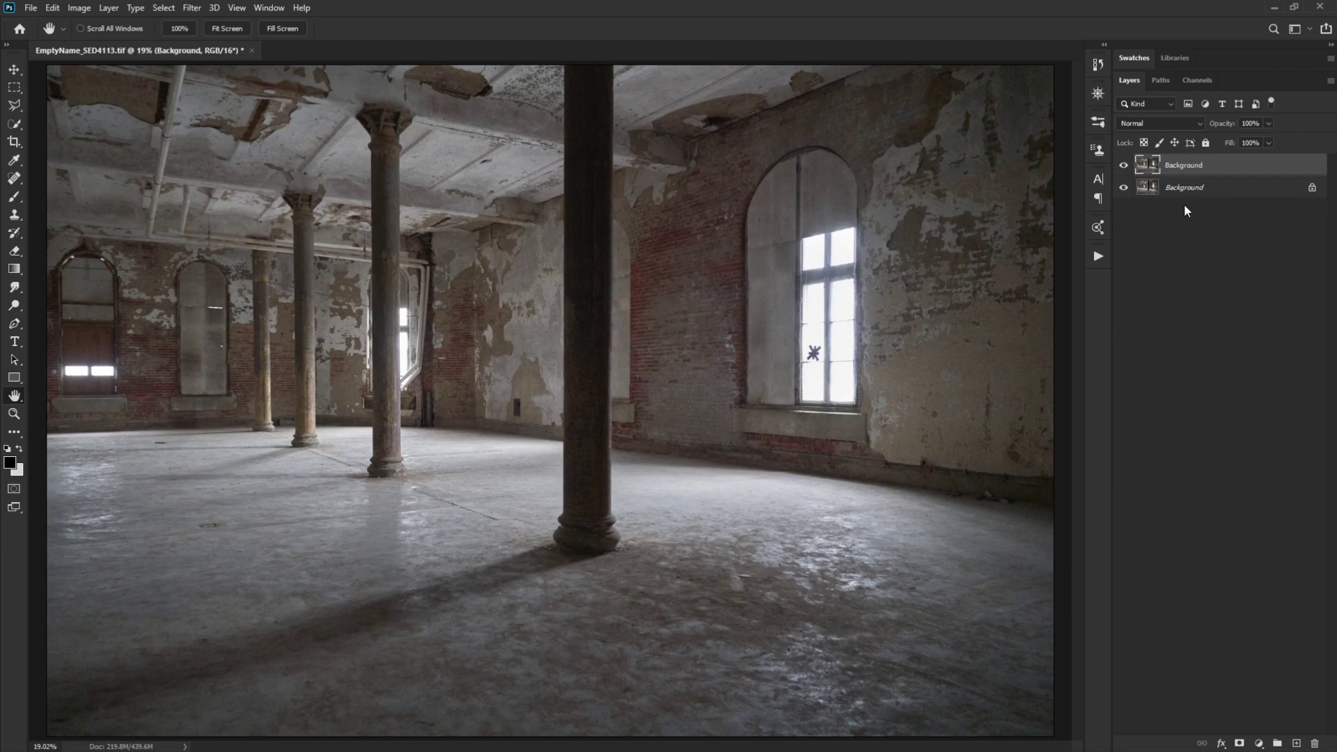
- Try the Patch tool on a new empty layer over the brick wall beside the window, and discard that layer and the selection
click(1295, 743)
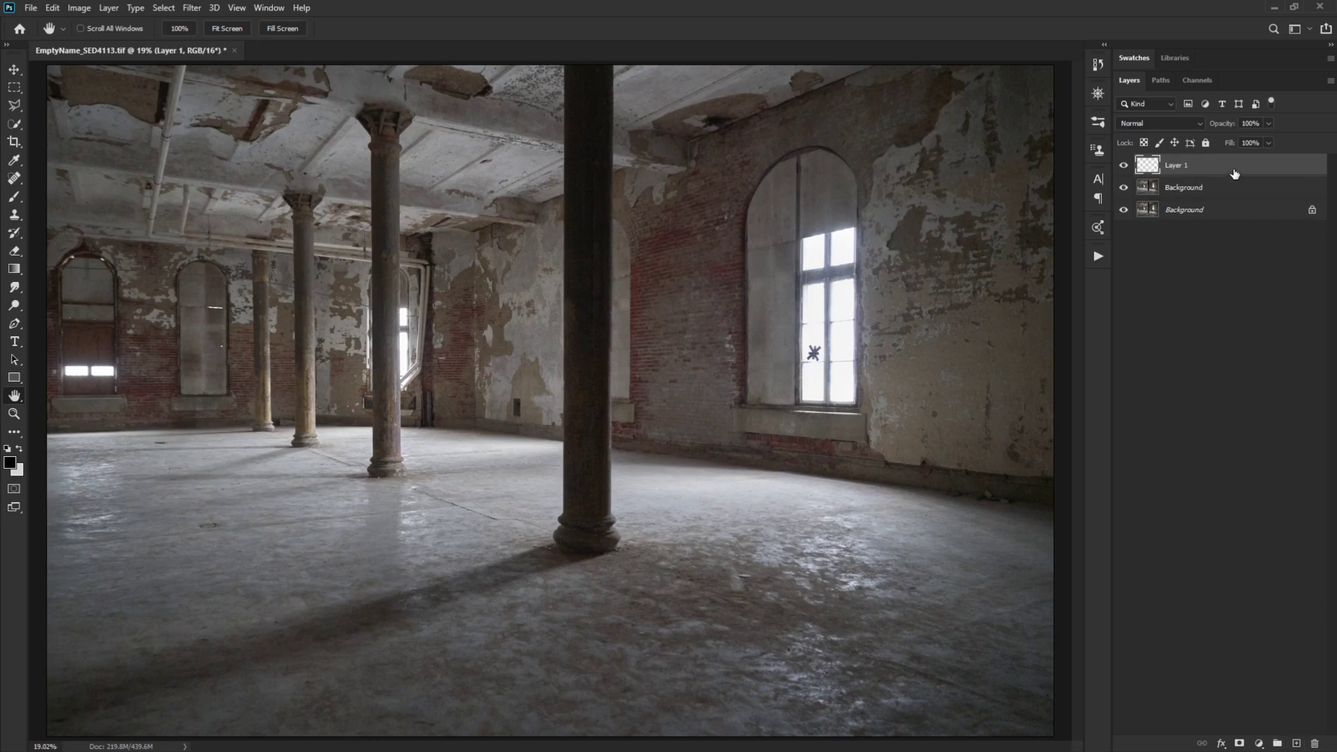
click(17, 180)
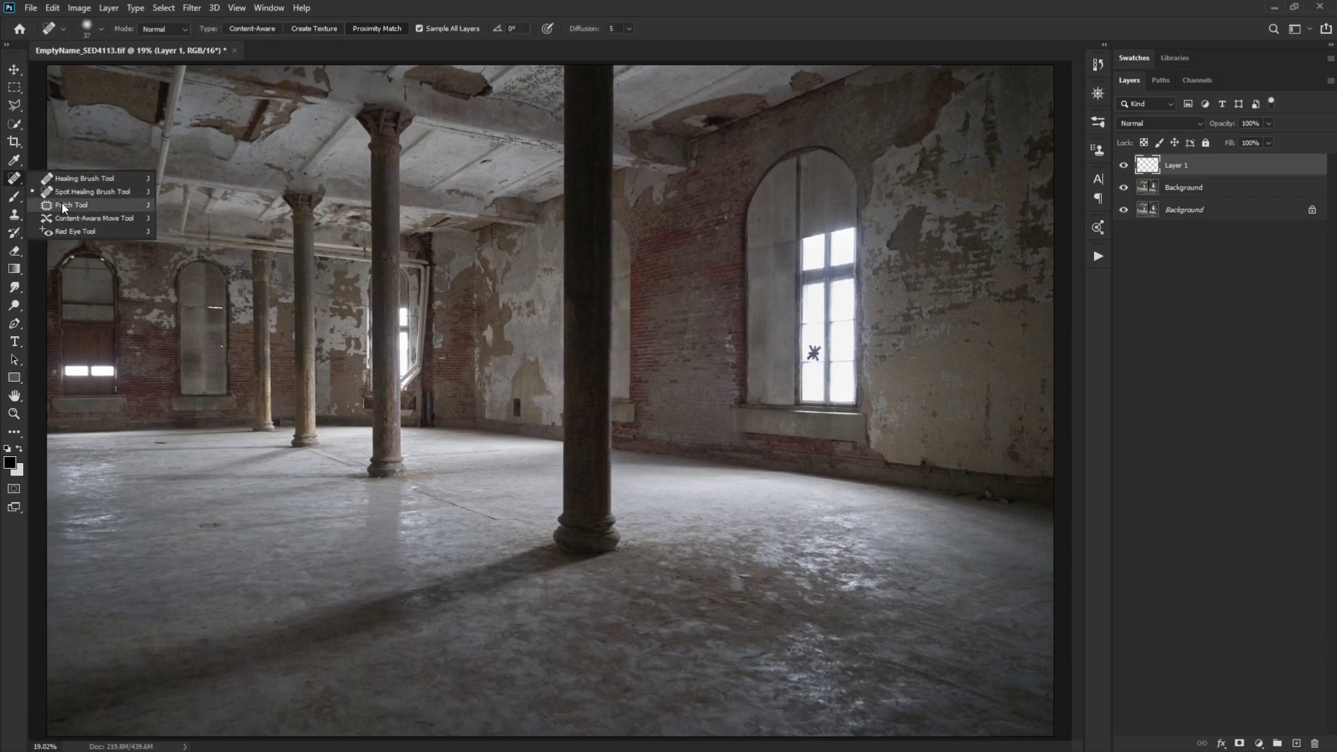
click(63, 207)
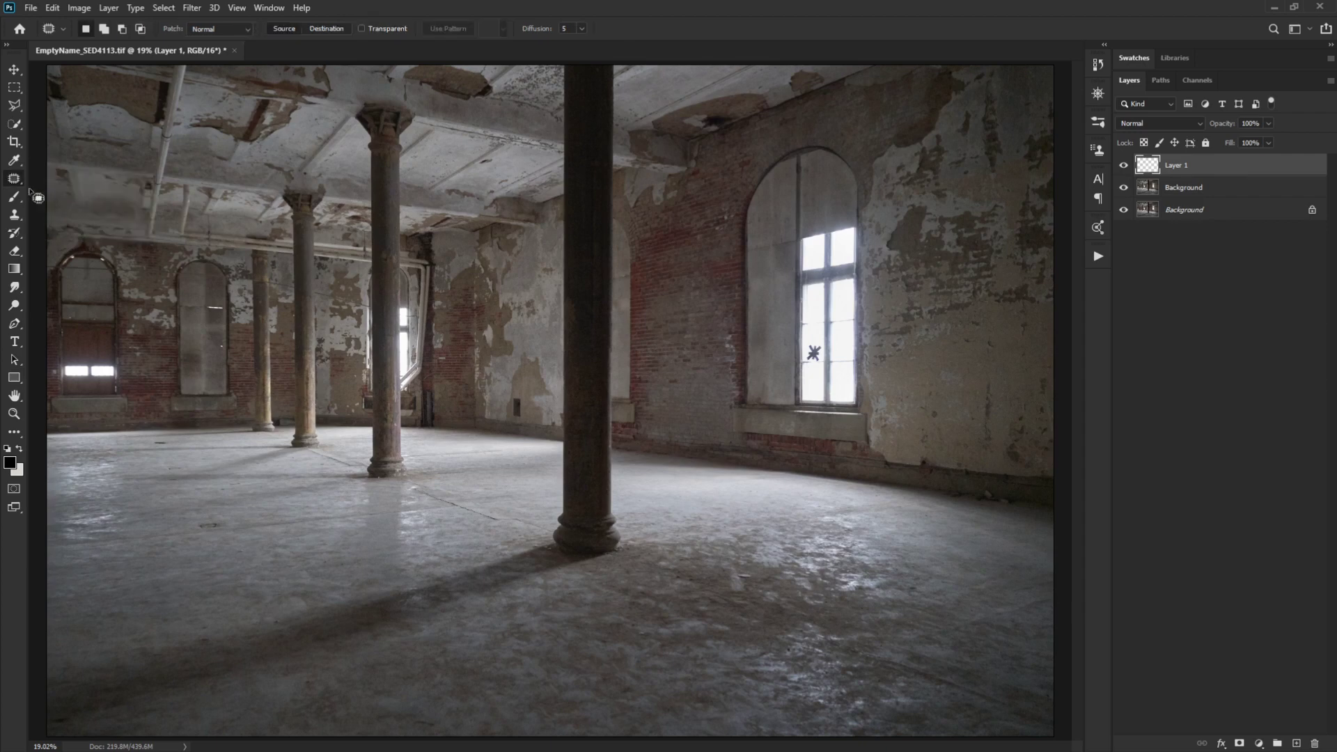
click(14, 178)
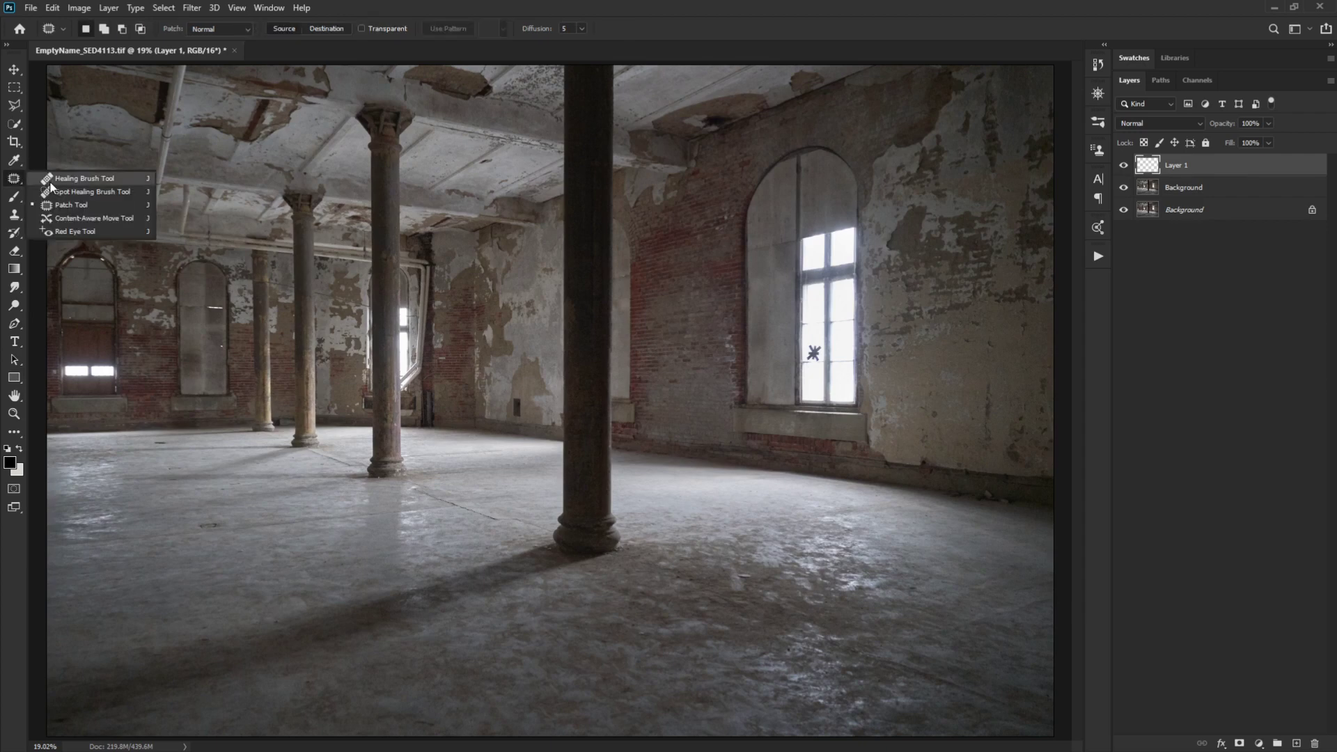
click(91, 204)
mouse_move(741, 272)
mouse_down()
mouse_move(587, 407)
mouse_move(766, 300)
mouse_up()
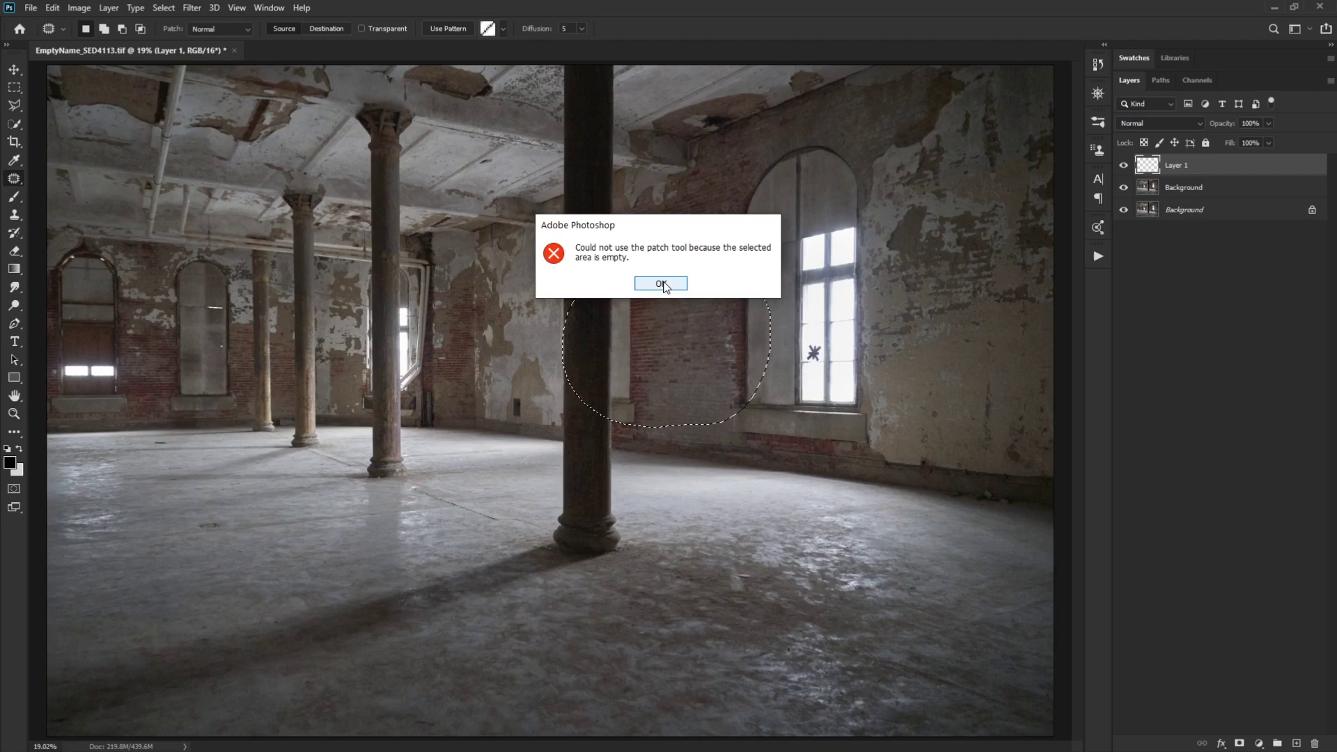
click(661, 284)
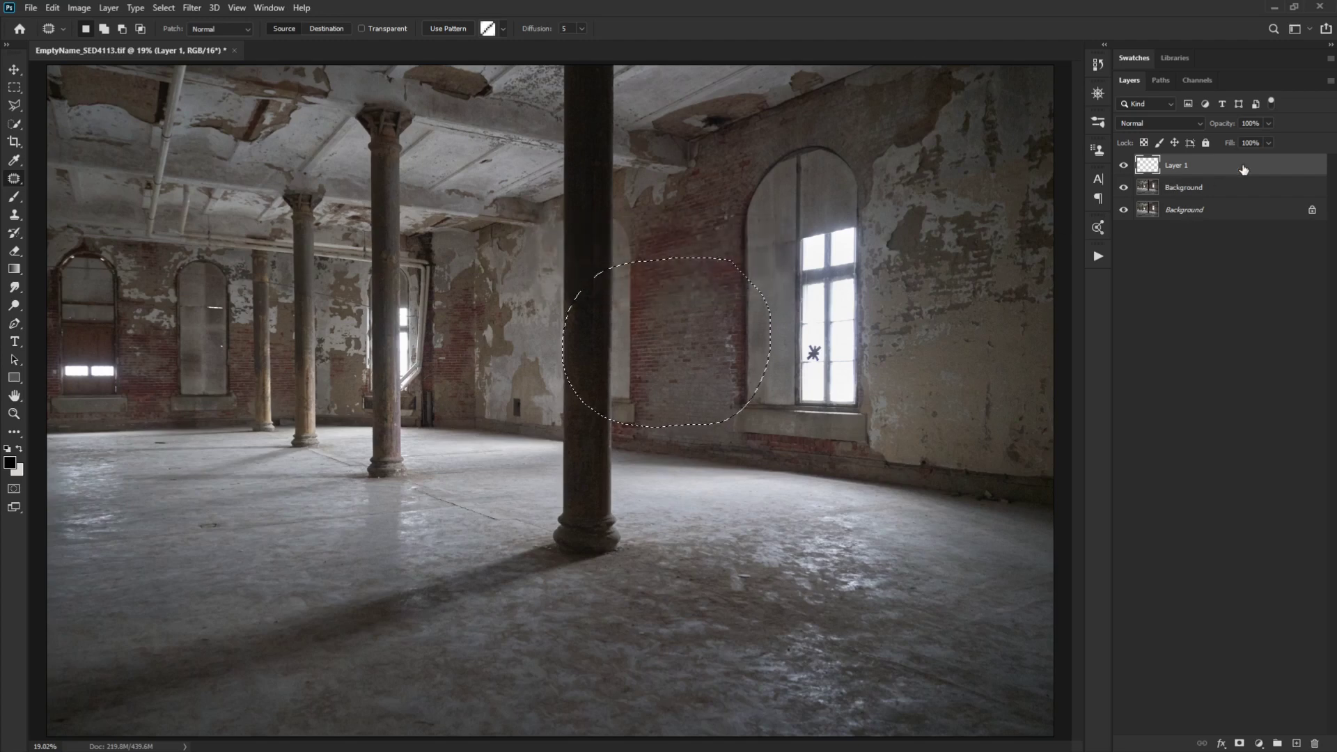
drag(1241, 167, 1317, 744)
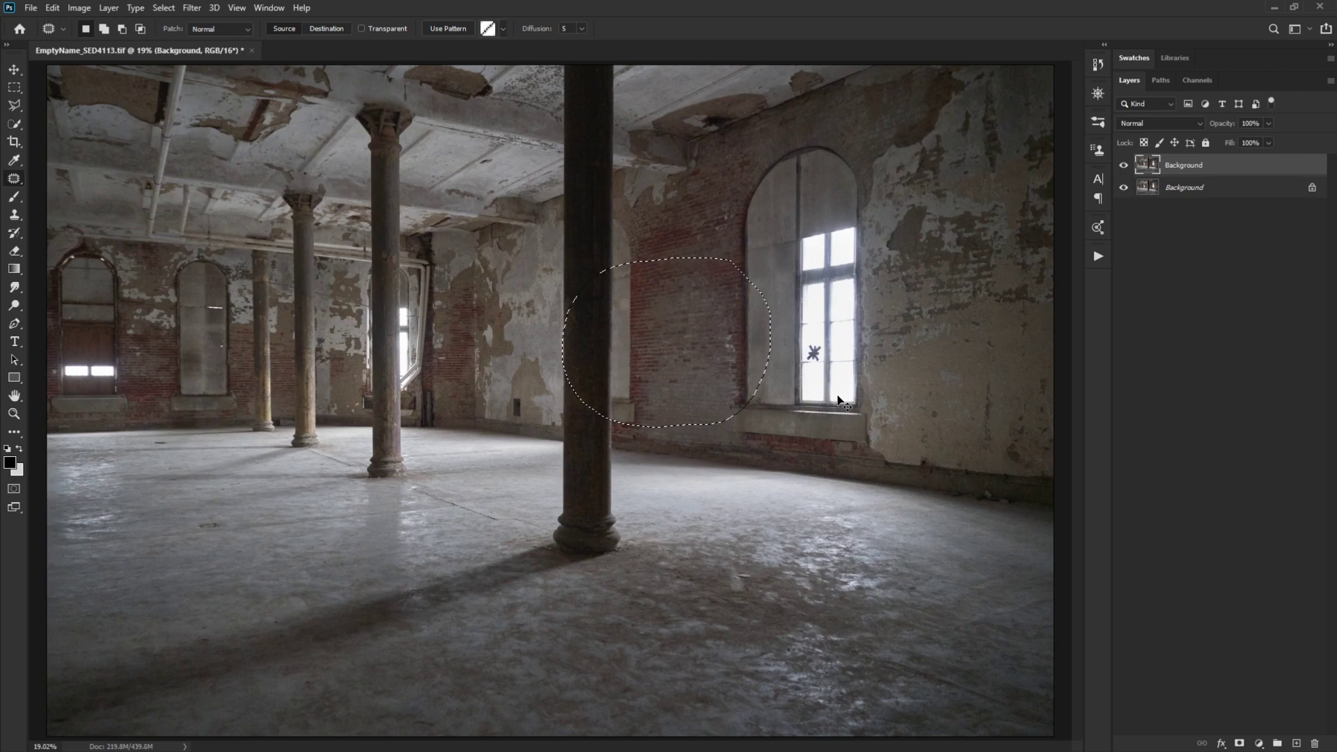
key(ctrl+d)
- Patch out the dark star-shaped mark on the window pane with a clean pane area, and deselect
key(z)
drag(828, 344, 644, 309)
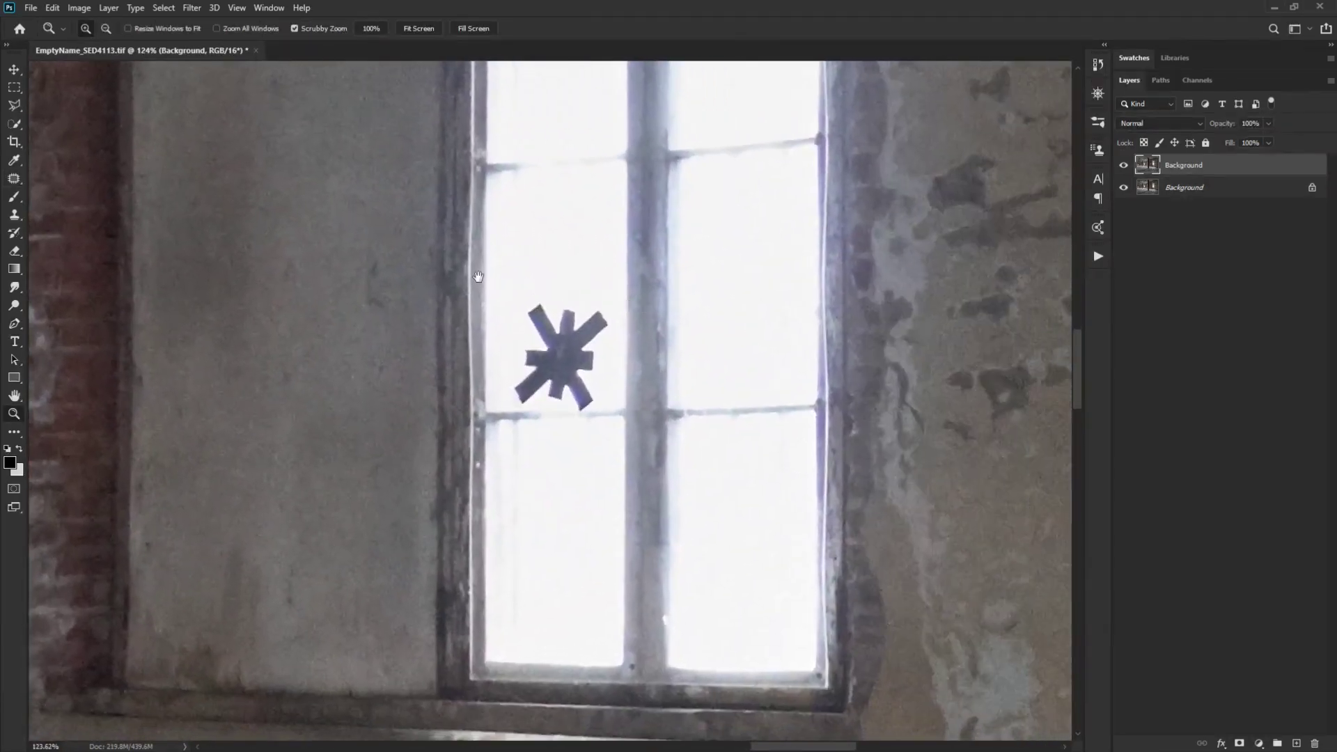
click(14, 180)
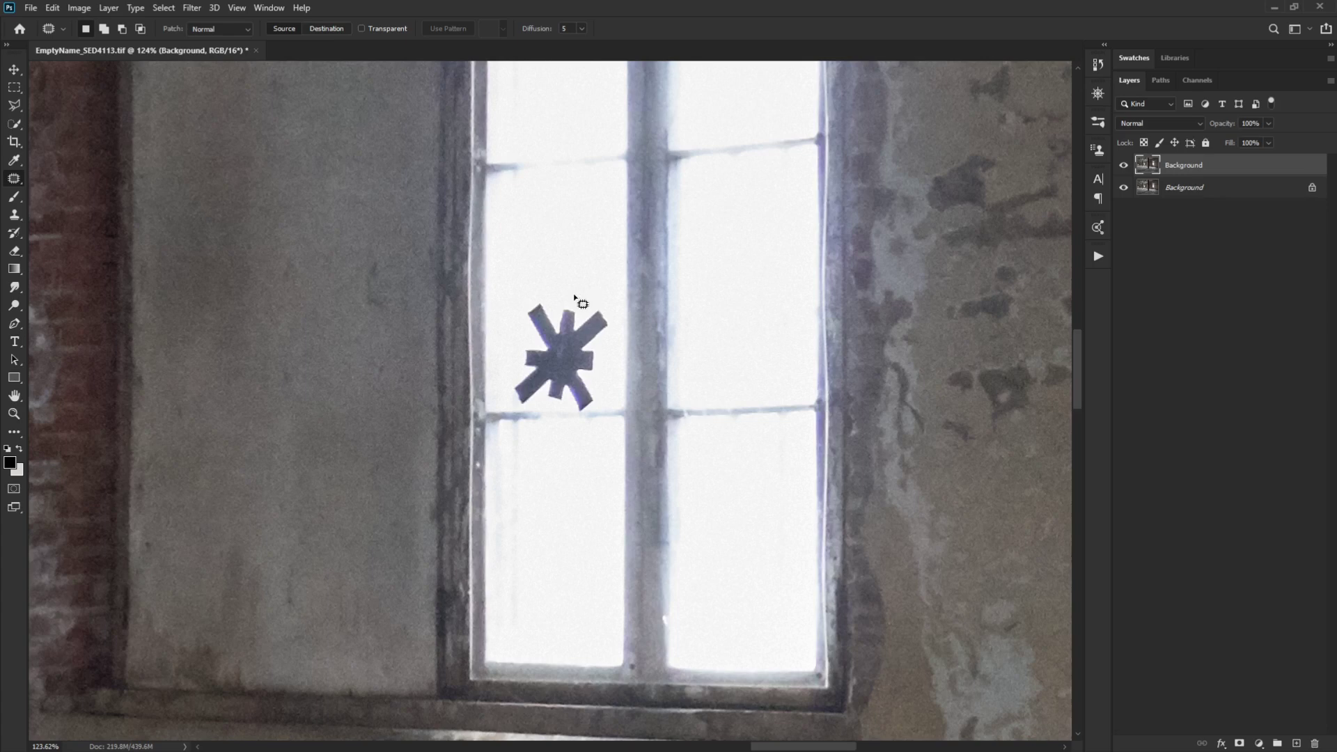
mouse_move(576, 293)
mouse_down()
mouse_move(519, 297)
mouse_move(500, 320)
mouse_move(515, 409)
mouse_move(599, 421)
mouse_move(613, 306)
mouse_up()
drag(570, 350, 747, 98)
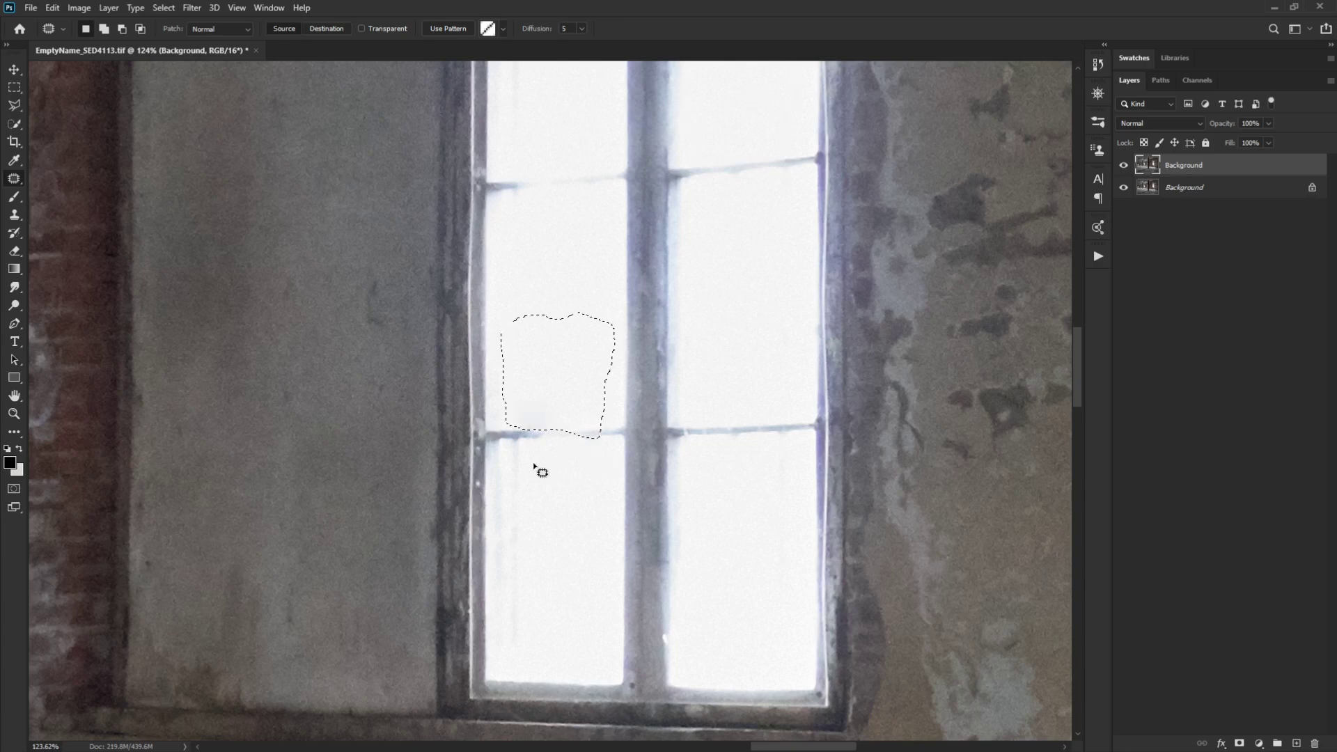
key(ctrl+d)
- Patch out the flat stone and the pale spot beside it on the foreground floor, using nearby clean floor
scroll(357, 472, down, 5)
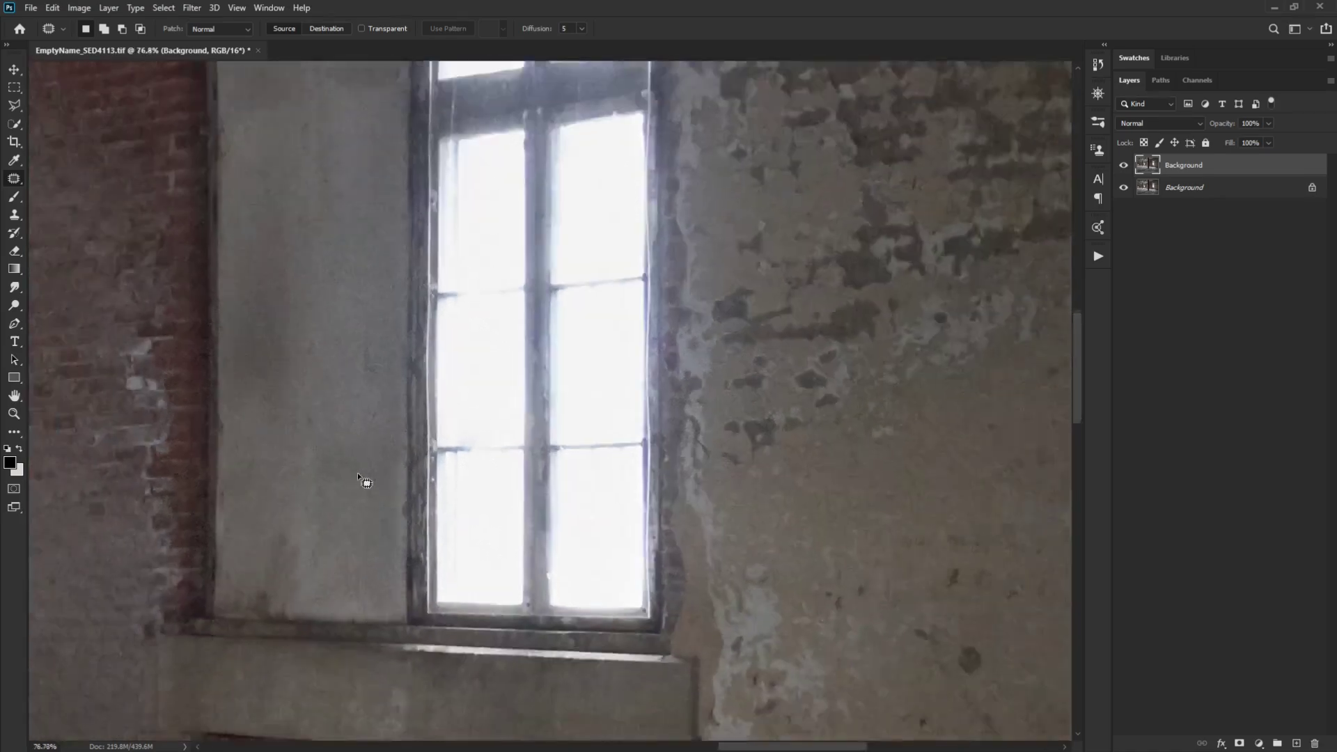
drag(346, 513, 481, 209)
scroll(474, 515, down, 5)
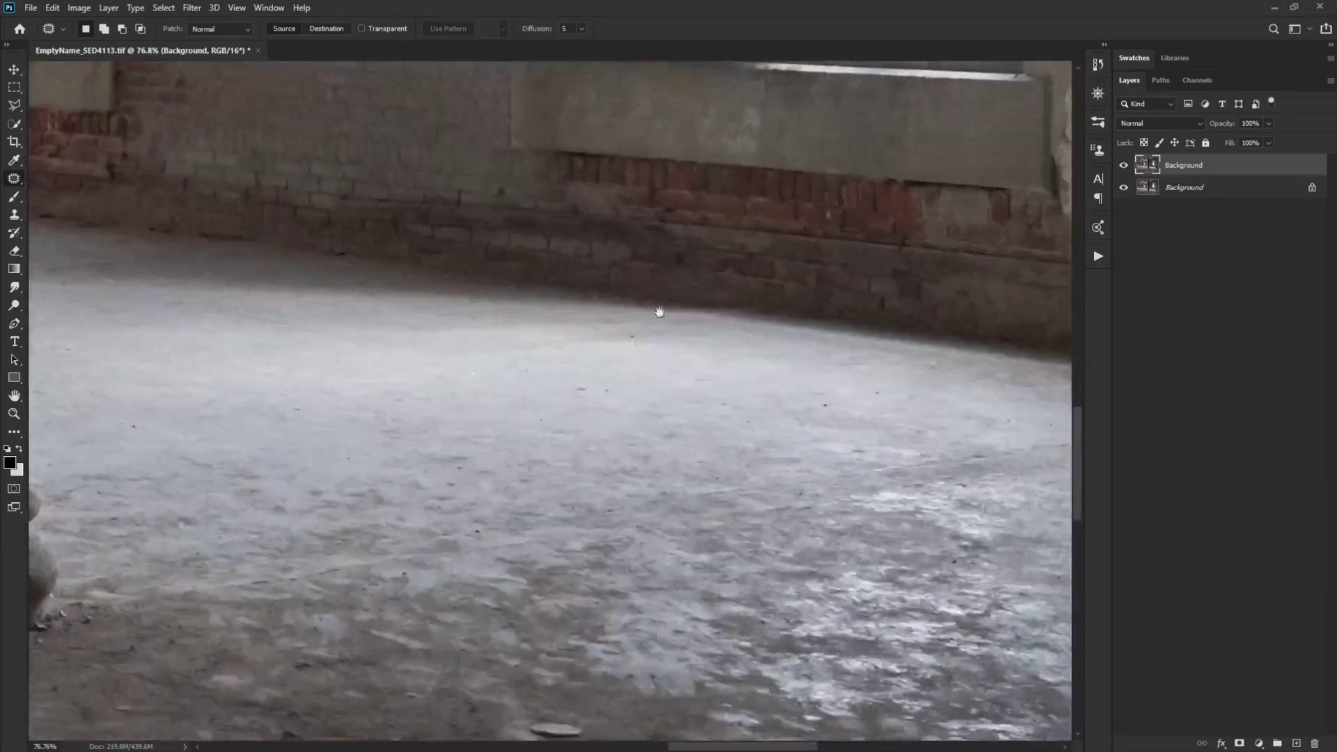
scroll(582, 577, down, 5)
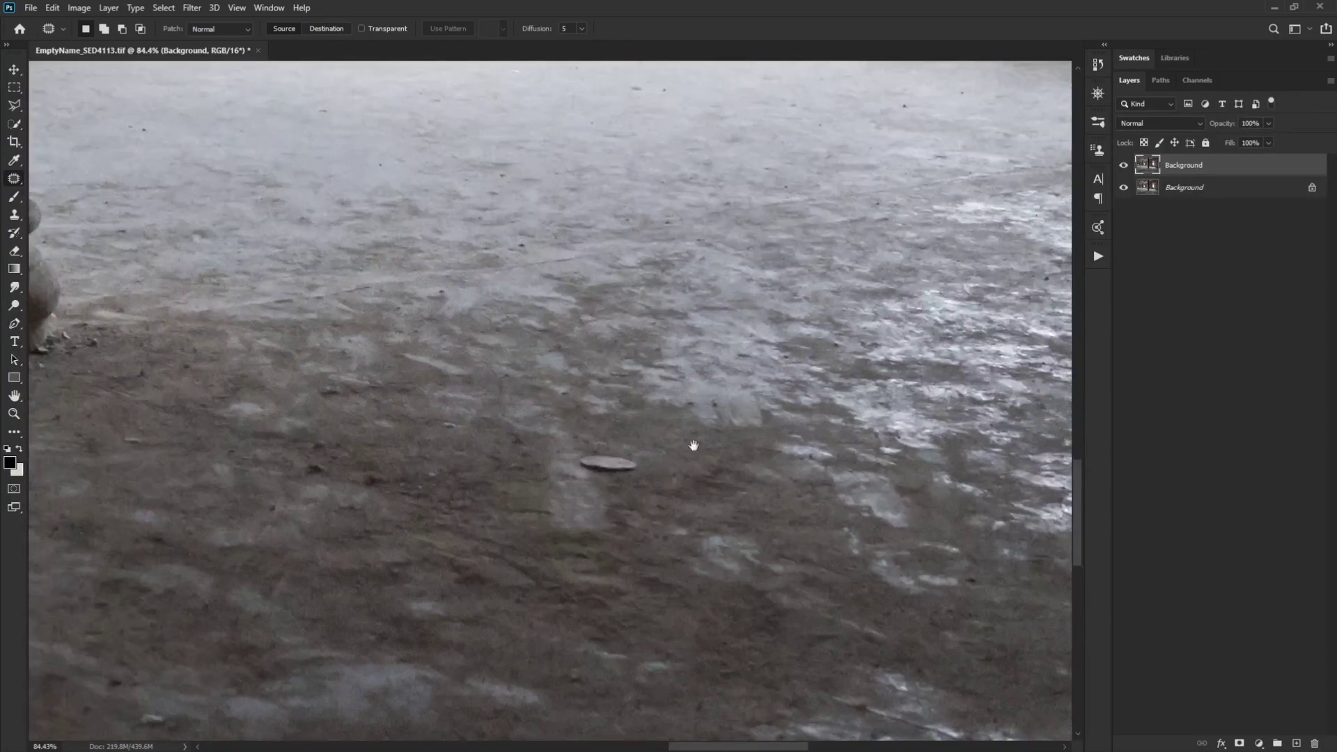
scroll(691, 441, down, 2)
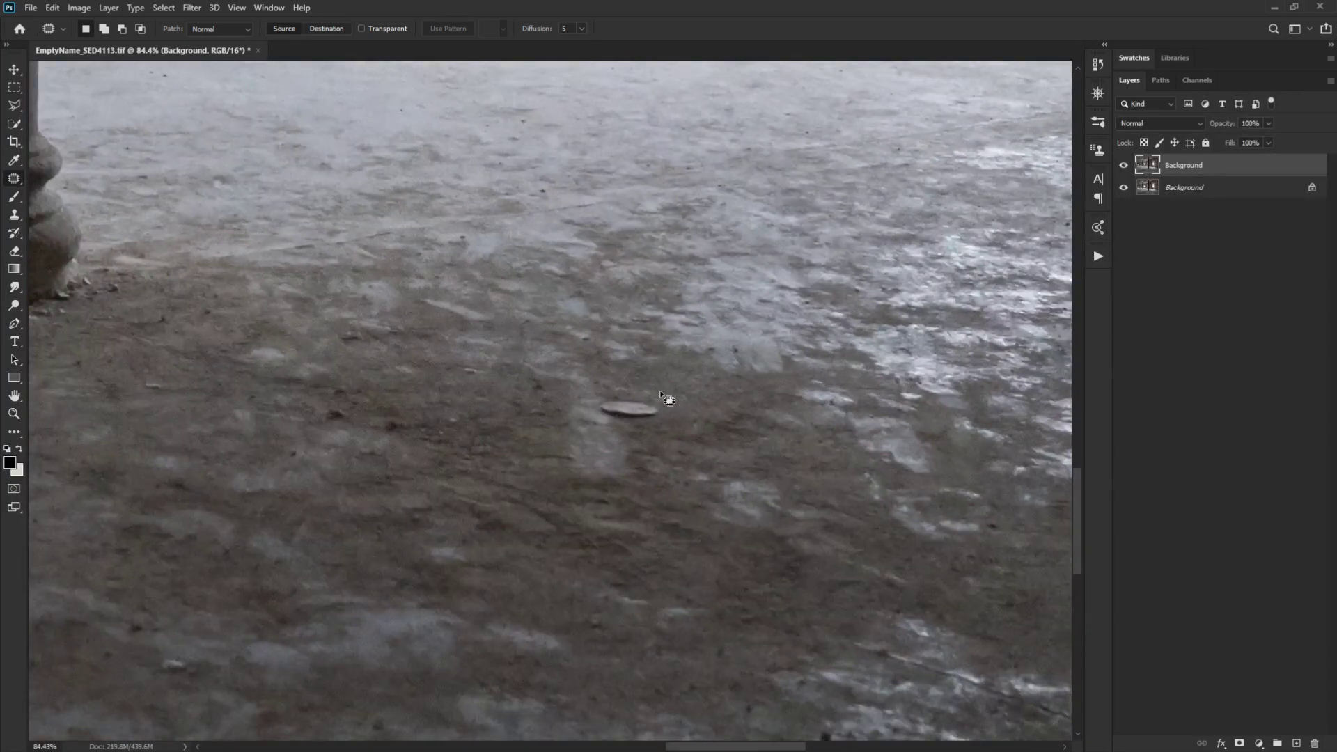
drag(562, 434, 602, 365)
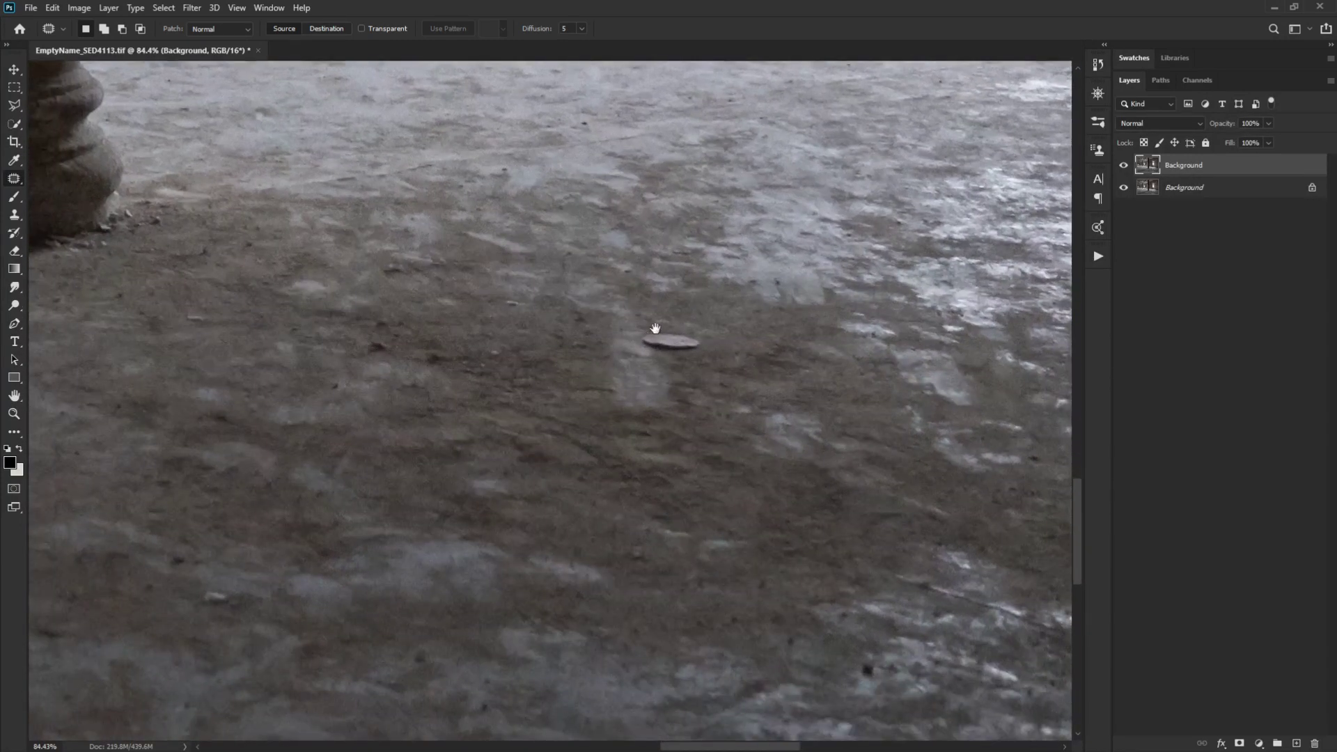
drag(654, 328, 628, 356)
drag(559, 391, 590, 440)
drag(449, 363, 485, 368)
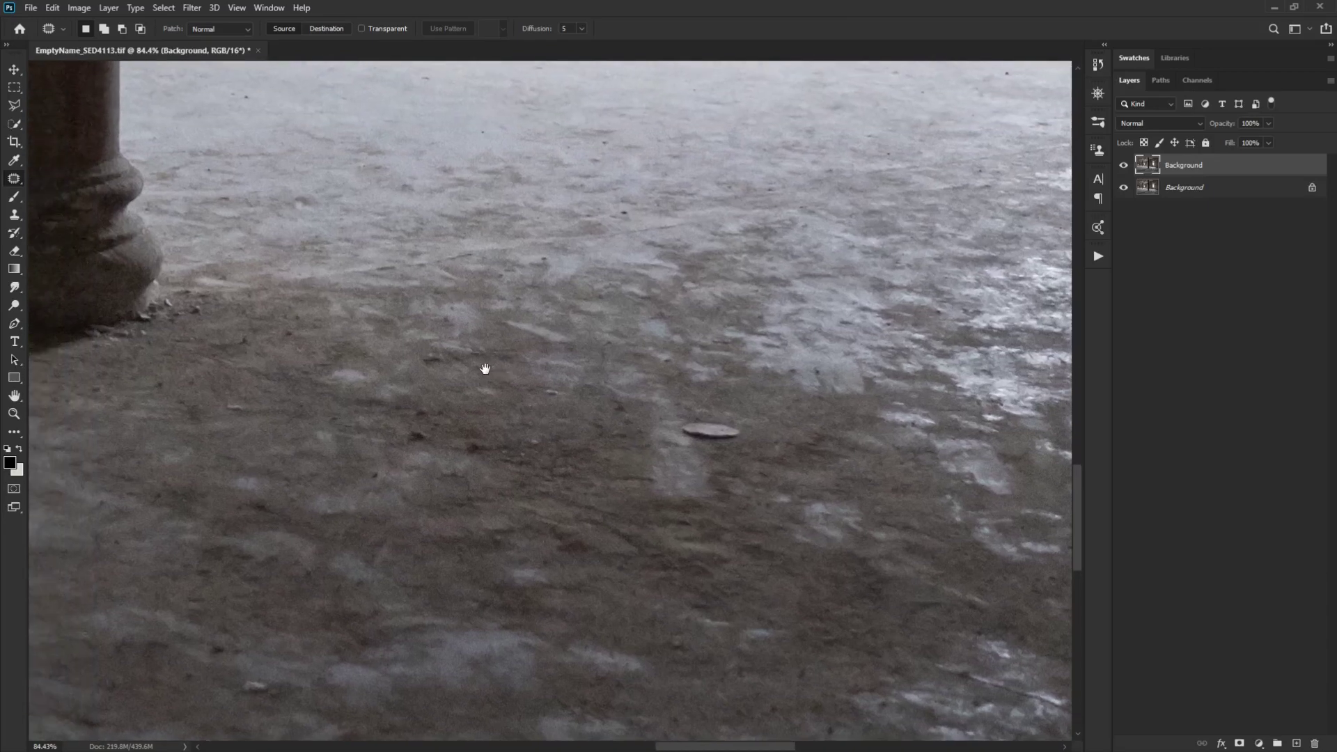
drag(683, 450, 625, 432)
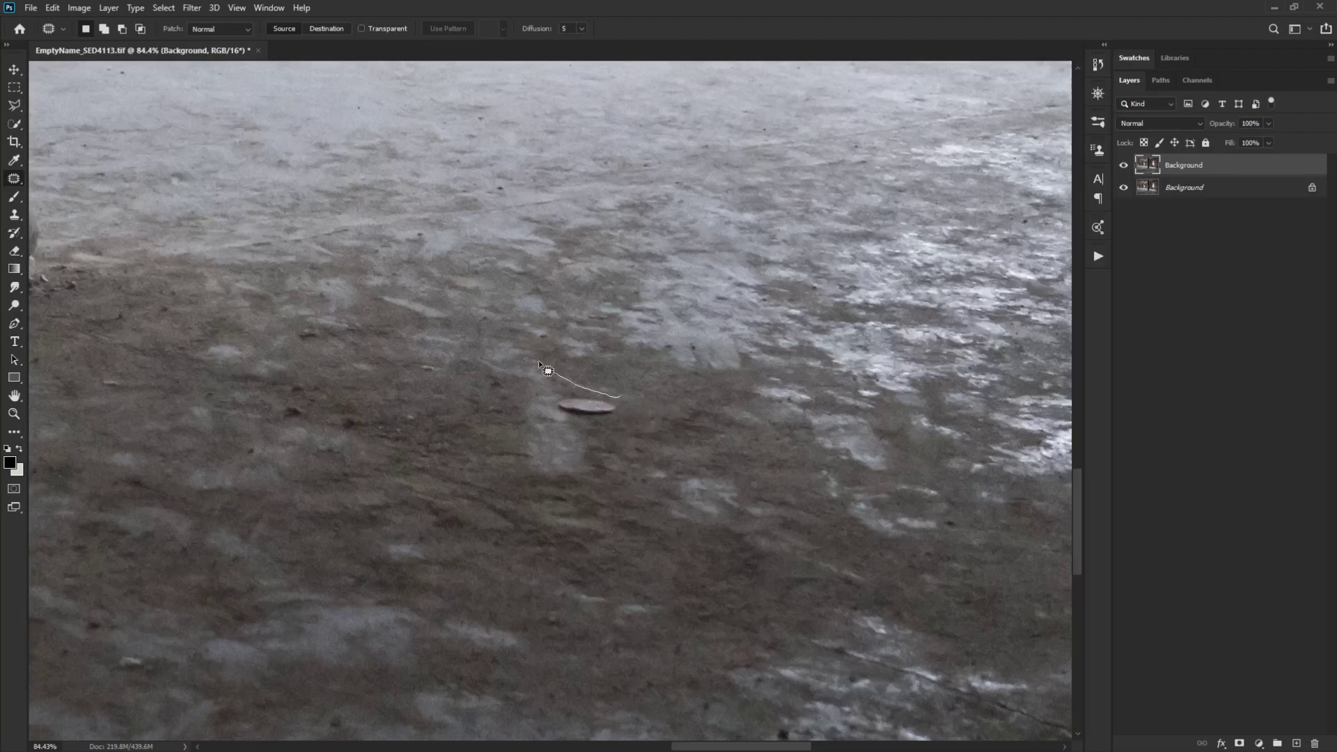
mouse_move(540, 363)
mouse_down()
mouse_move(489, 346)
mouse_move(501, 395)
mouse_up()
mouse_move(625, 404)
mouse_down()
mouse_move(502, 440)
mouse_move(459, 474)
mouse_move(471, 522)
mouse_up()
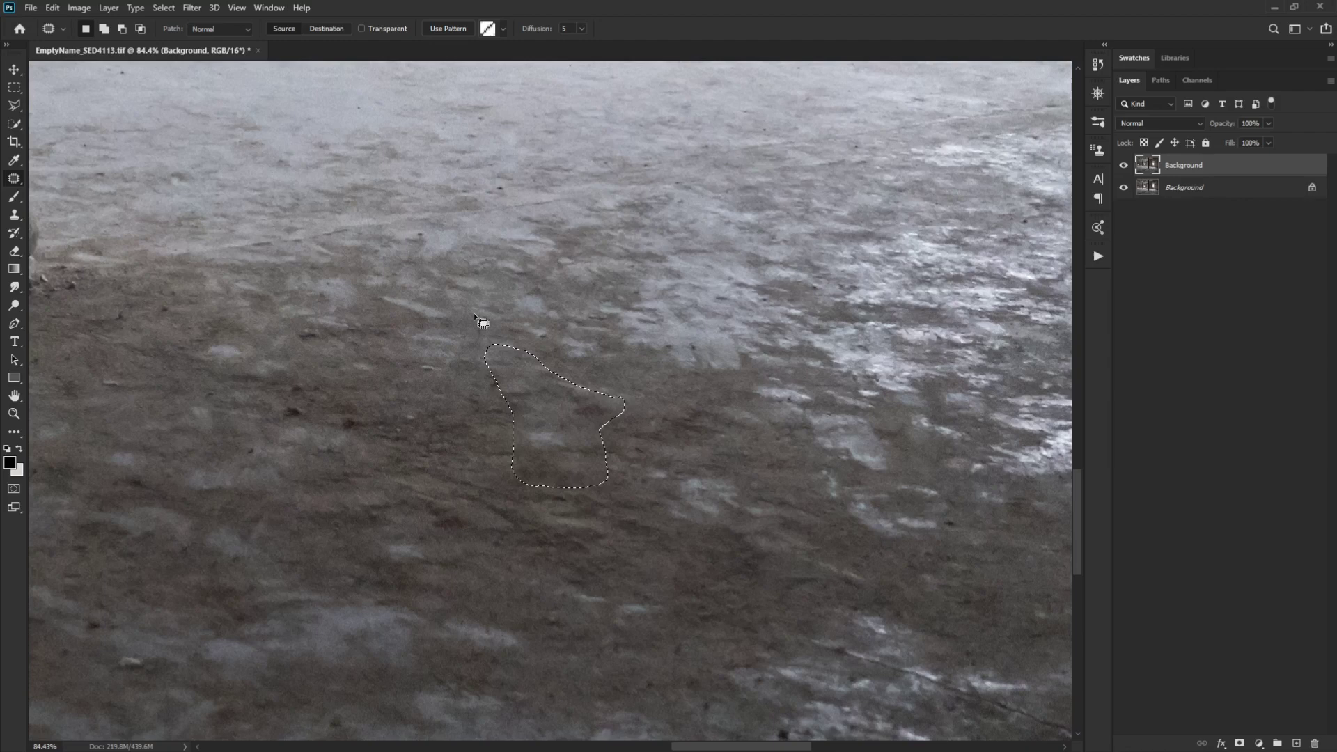
- Switch the Patch tool's mode to Content-Aware and back to Normal
click(245, 29)
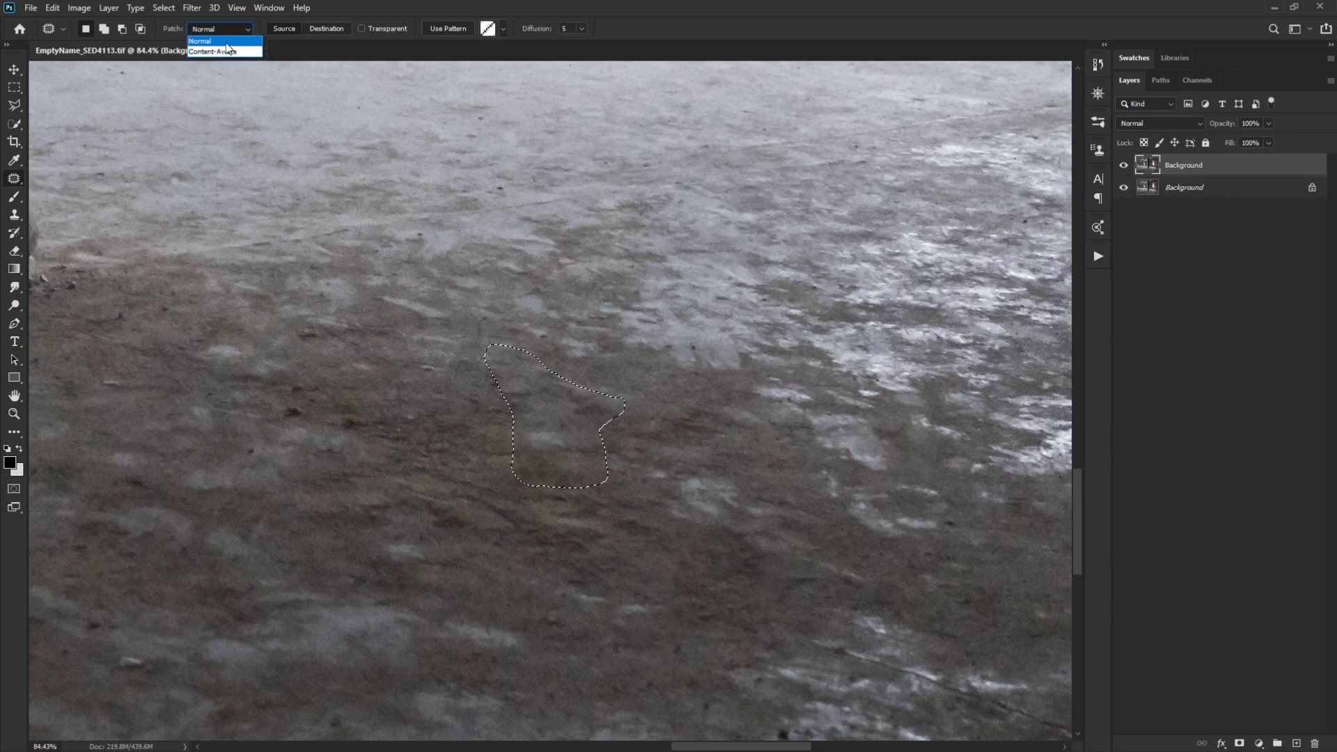
click(224, 51)
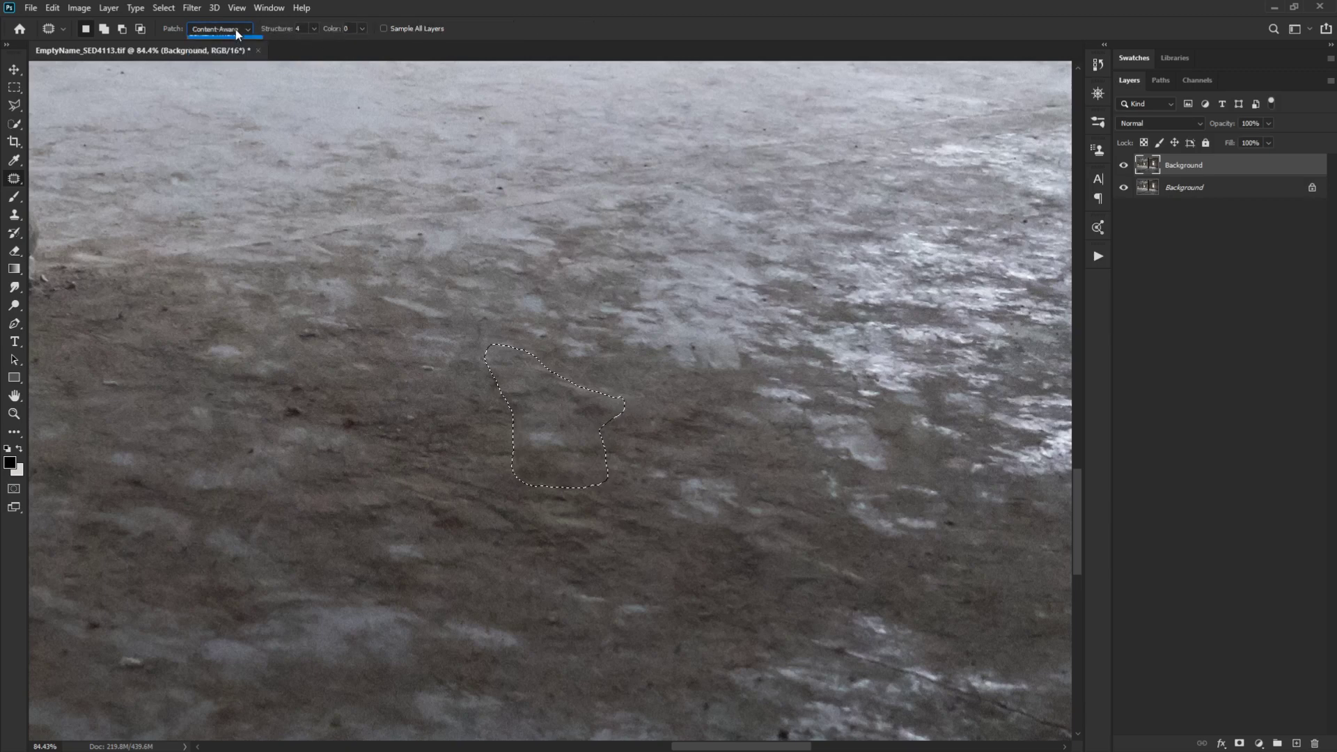
click(235, 30)
click(240, 43)
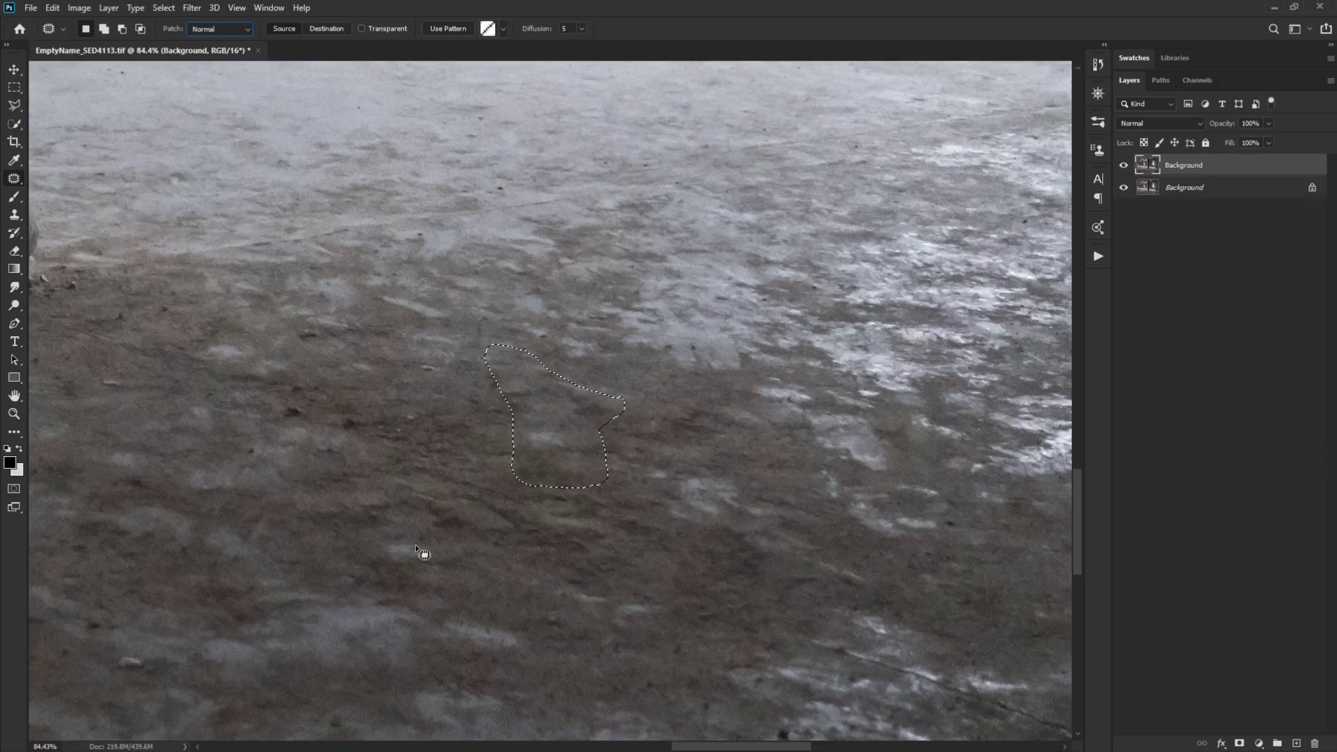
- Patch out the small light speck on the dark foreground floor below the nearest column
drag(387, 563, 388, 305)
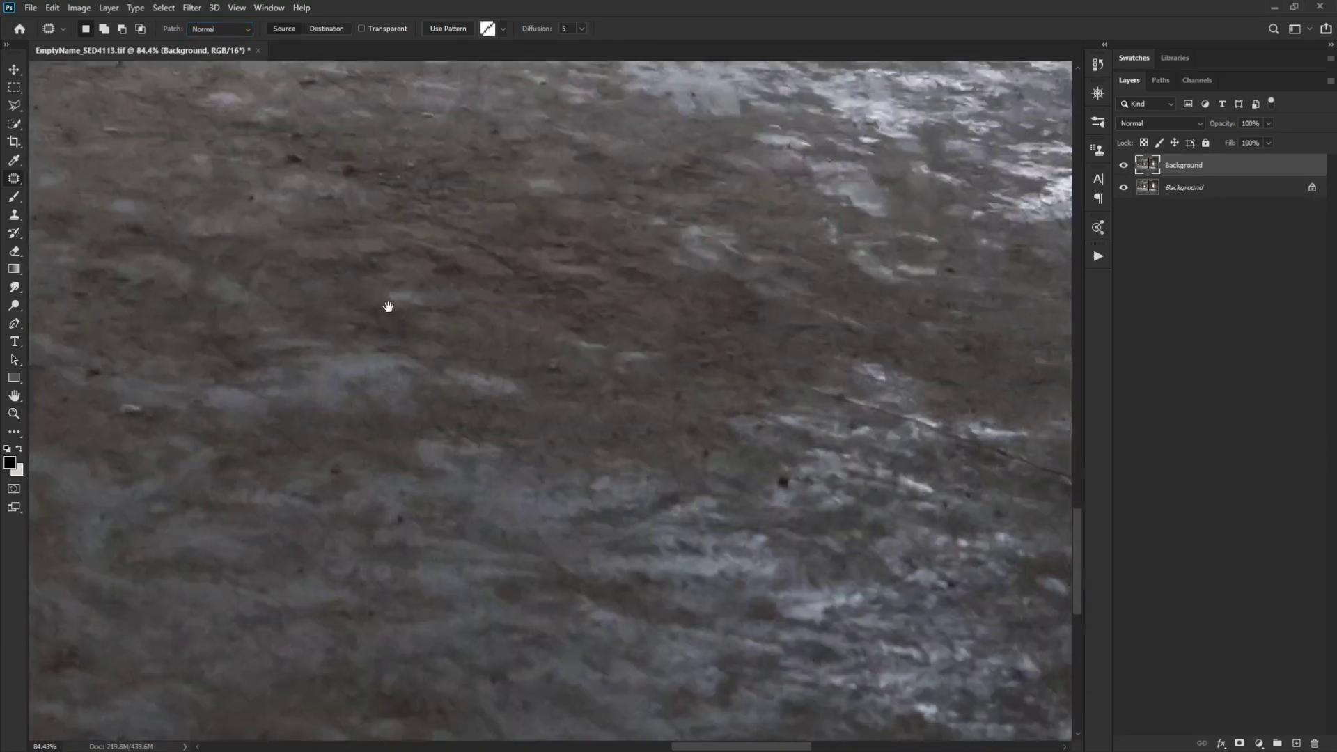
drag(543, 451, 759, 375)
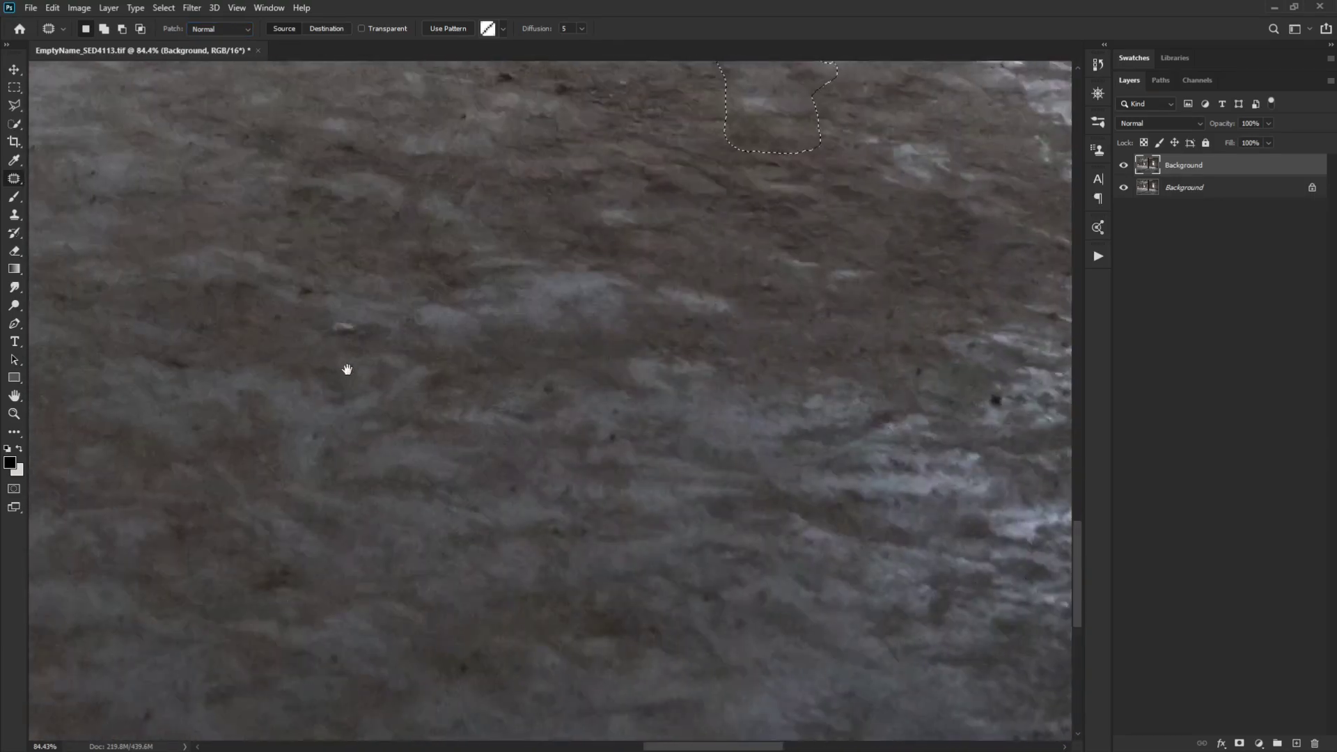
mouse_move(345, 367)
mouse_down()
mouse_move(436, 457)
mouse_move(449, 447)
mouse_move(431, 423)
mouse_move(475, 443)
mouse_move(494, 419)
mouse_move(381, 439)
mouse_up()
drag(162, 348, 586, 454)
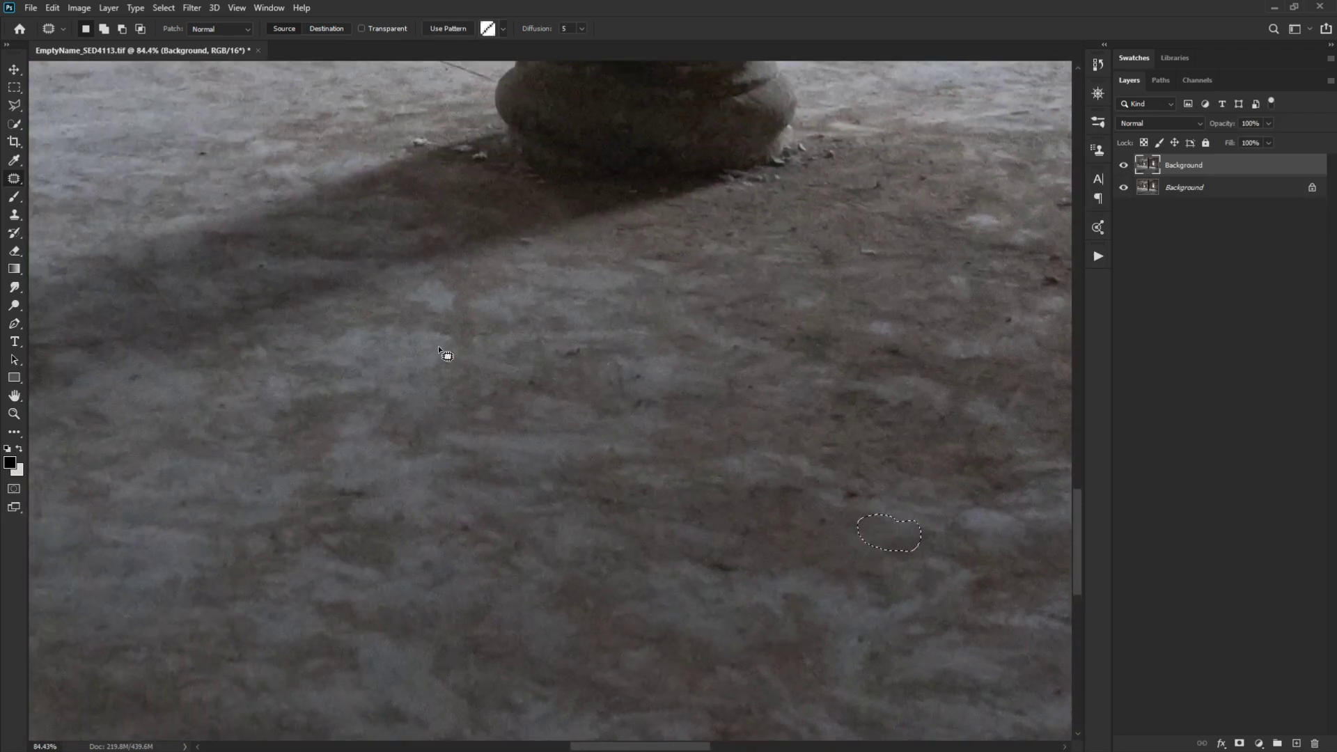
- Try to patch the dark rectangular mark on the floor in front of the rear columns, and undo the patch
scroll(440, 346, down, 4)
drag(286, 259, 710, 492)
drag(430, 334, 715, 377)
drag(578, 363, 776, 438)
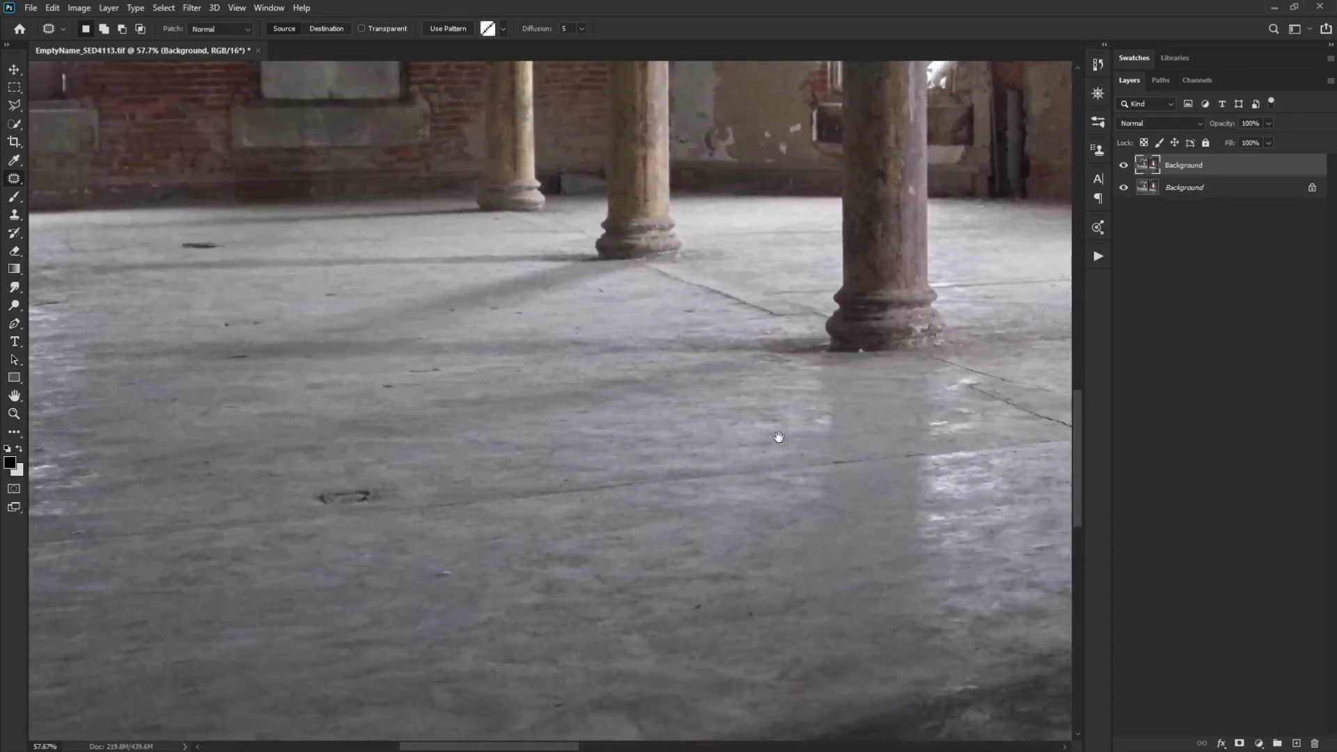
drag(348, 360, 614, 426)
scroll(620, 483, up, 4)
scroll(665, 534, down, 3)
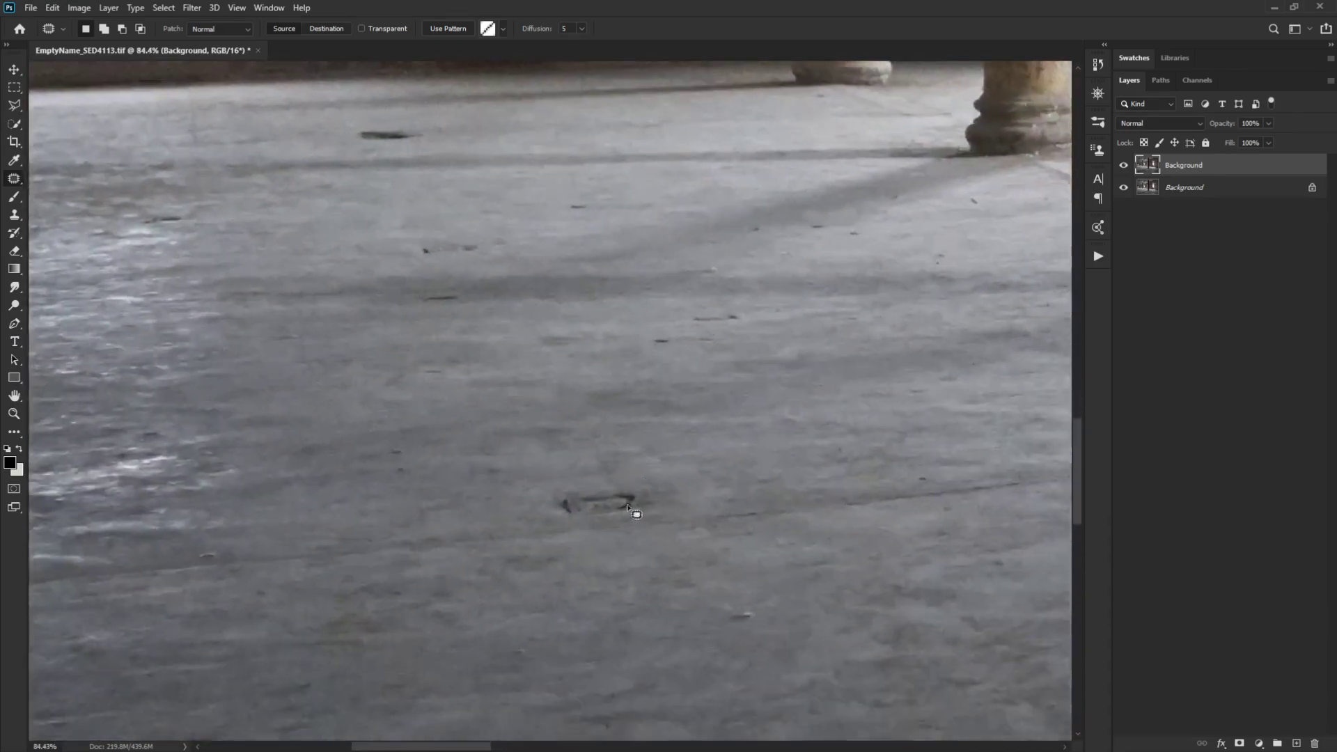
drag(640, 481, 544, 496)
drag(649, 486, 542, 460)
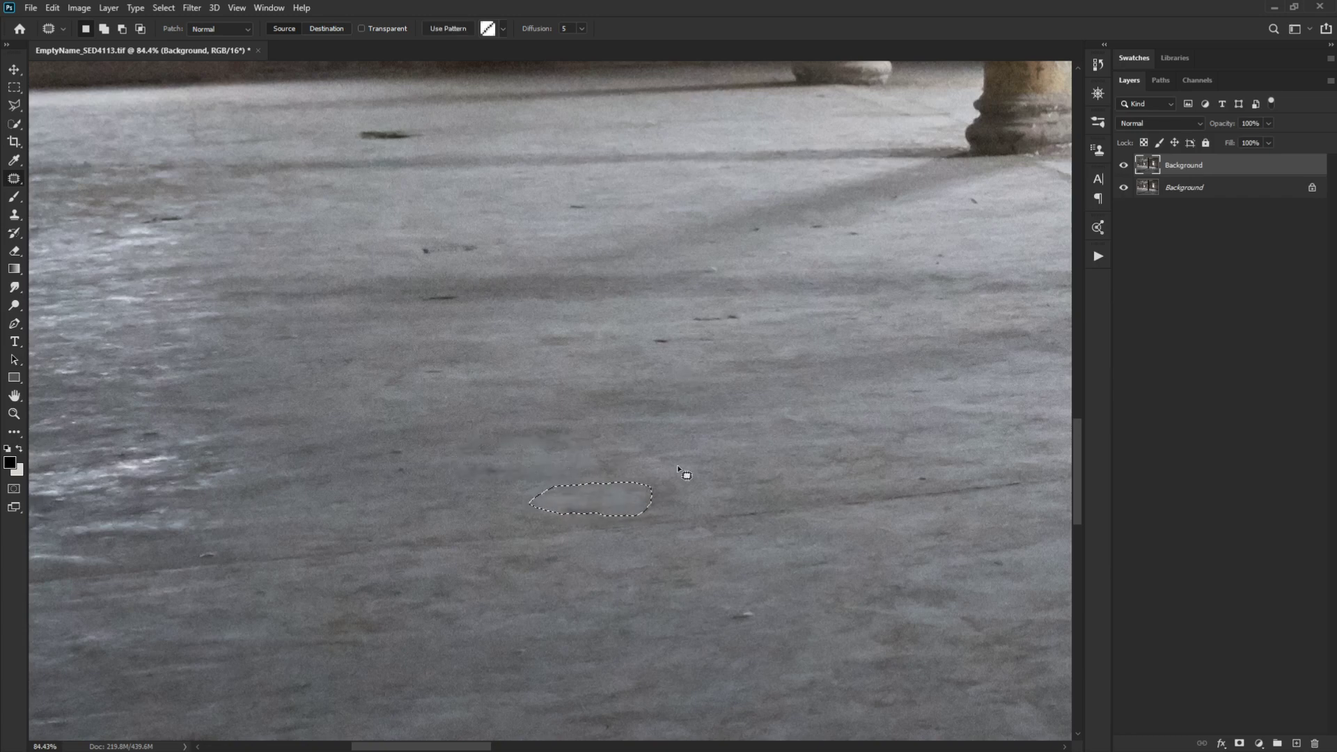
key(ctrl+z)
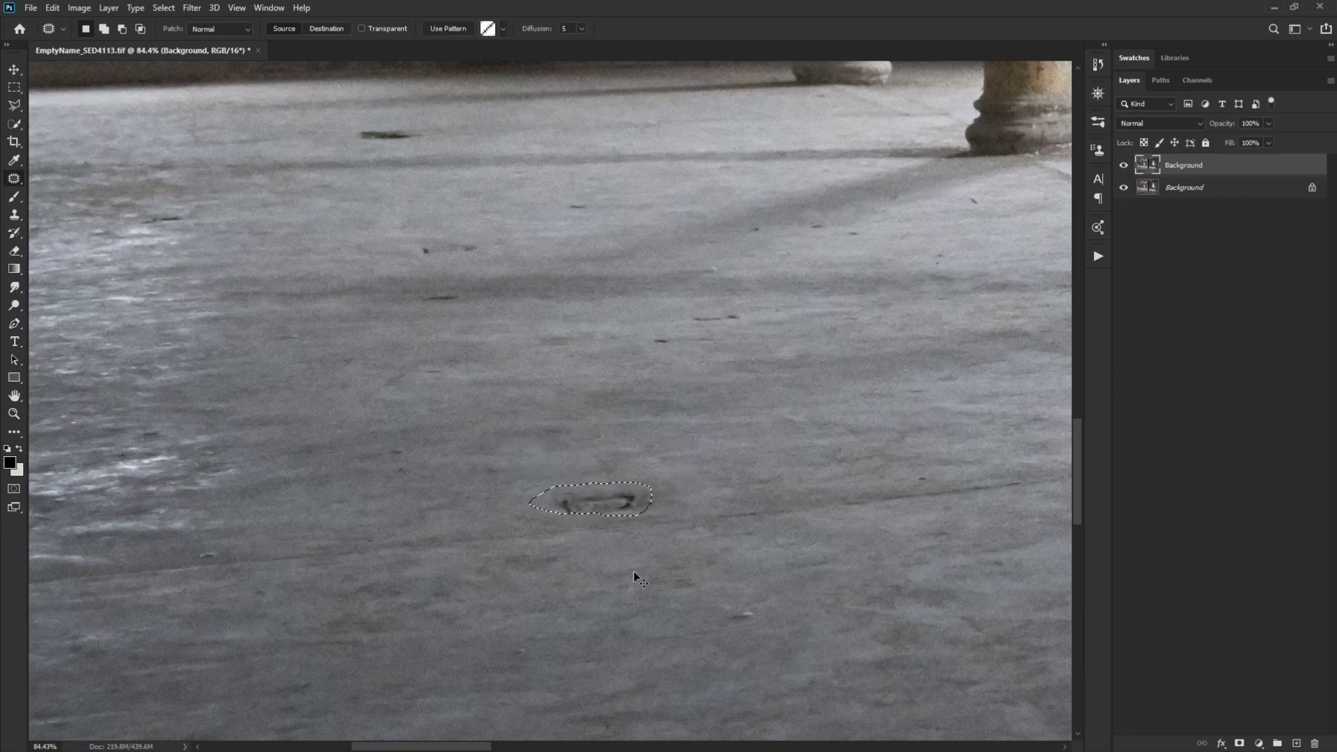
click(612, 469)
- Outline the dark rectangular floor mark with a wider Patch selection and replace it with the clean floor beside it
mouse_move(580, 486)
mouse_down()
mouse_move(557, 491)
mouse_move(548, 513)
mouse_up()
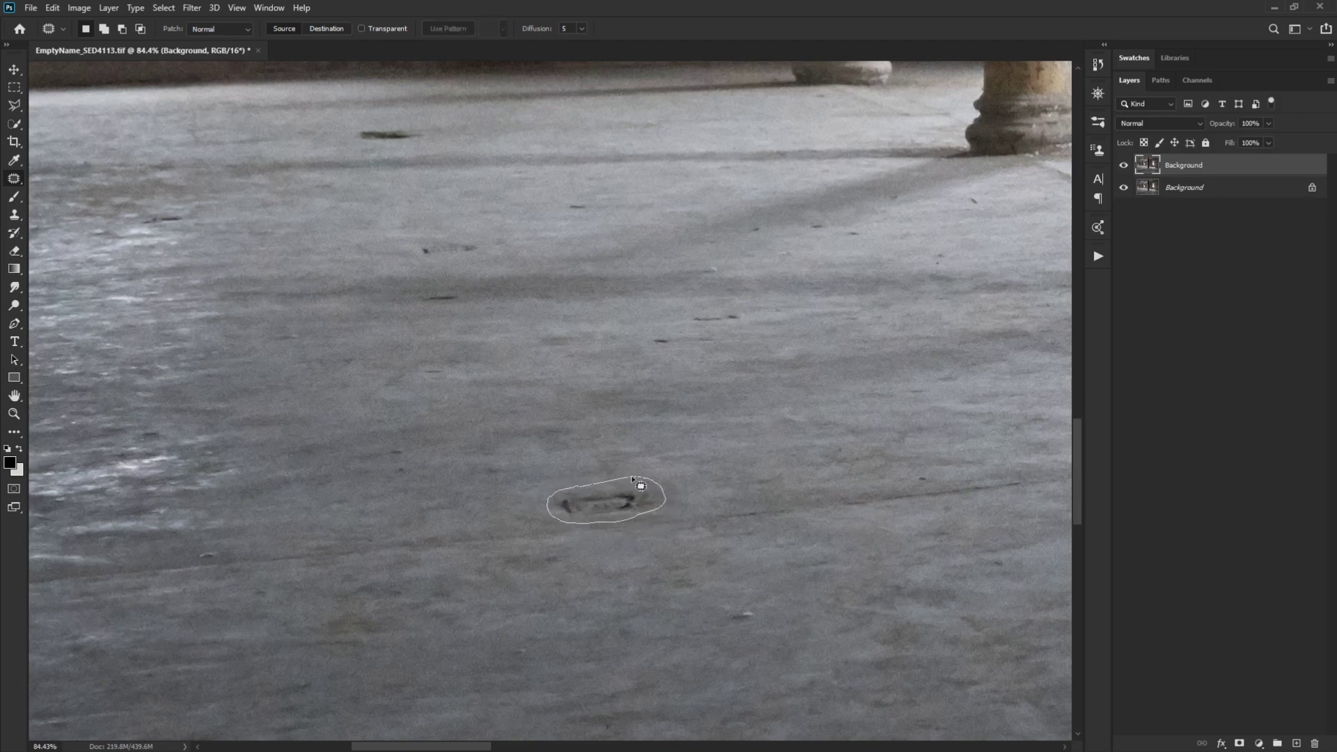
drag(632, 479, 628, 478)
drag(613, 491, 451, 486)
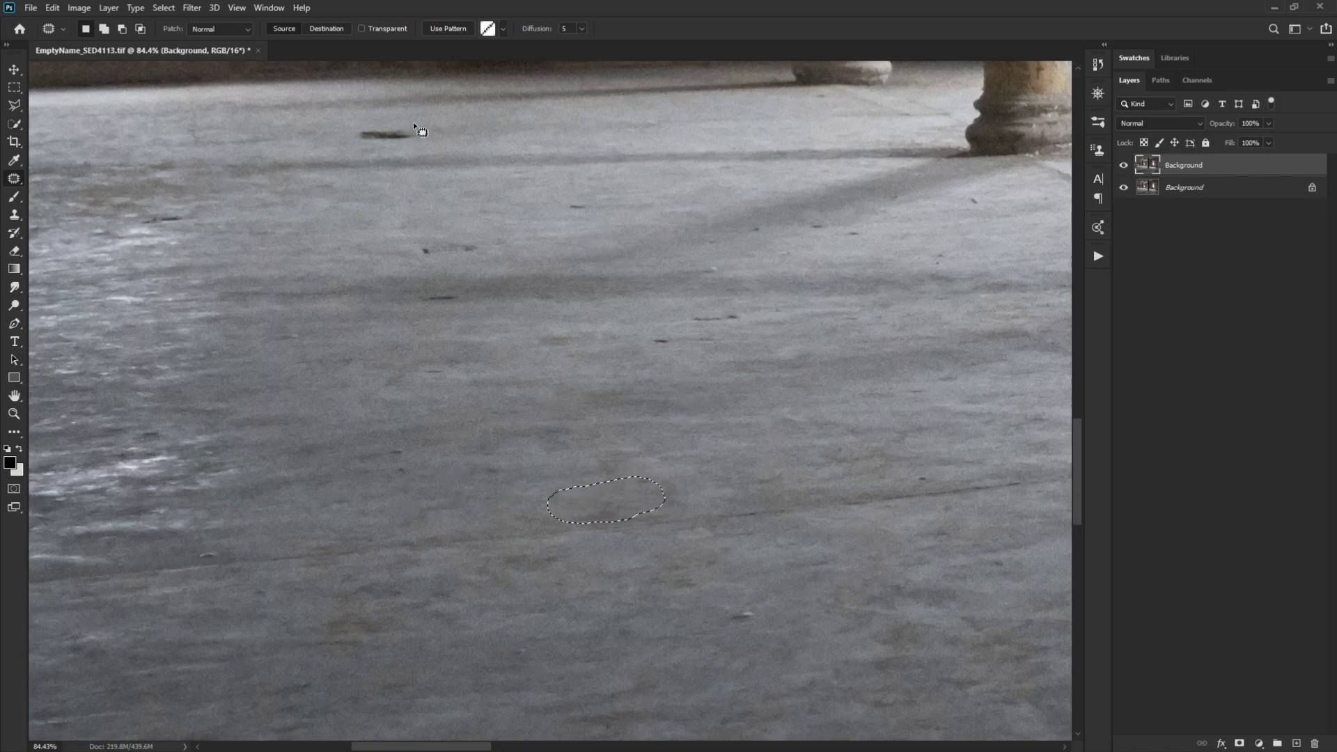
- Patch out the scattered dark marks on the far floor near the back wall and beside the shiny area, using adjacent clean floor
drag(412, 119, 344, 127)
drag(428, 142, 517, 123)
drag(438, 238, 404, 251)
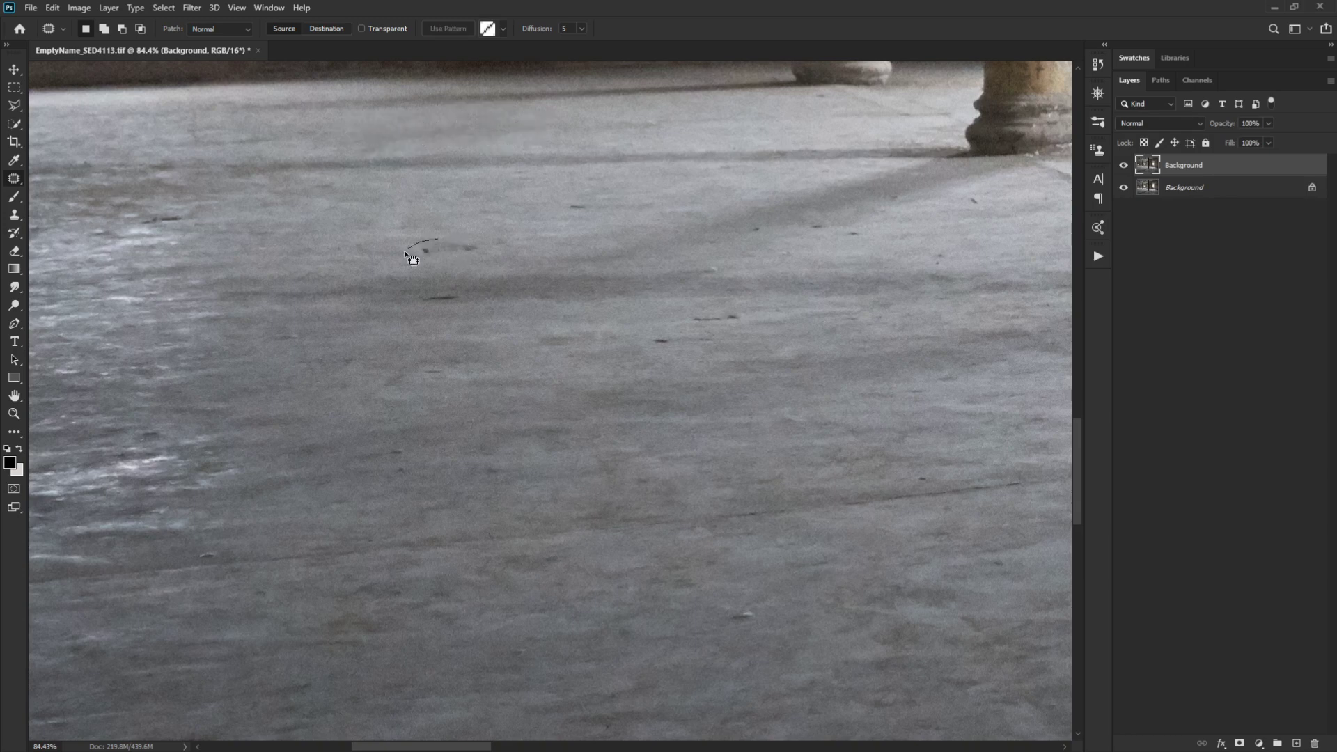
drag(497, 259, 461, 240)
drag(465, 291, 513, 291)
click(159, 208)
mouse_move(160, 207)
mouse_down()
mouse_move(182, 234)
mouse_move(188, 206)
mouse_move(161, 206)
mouse_up()
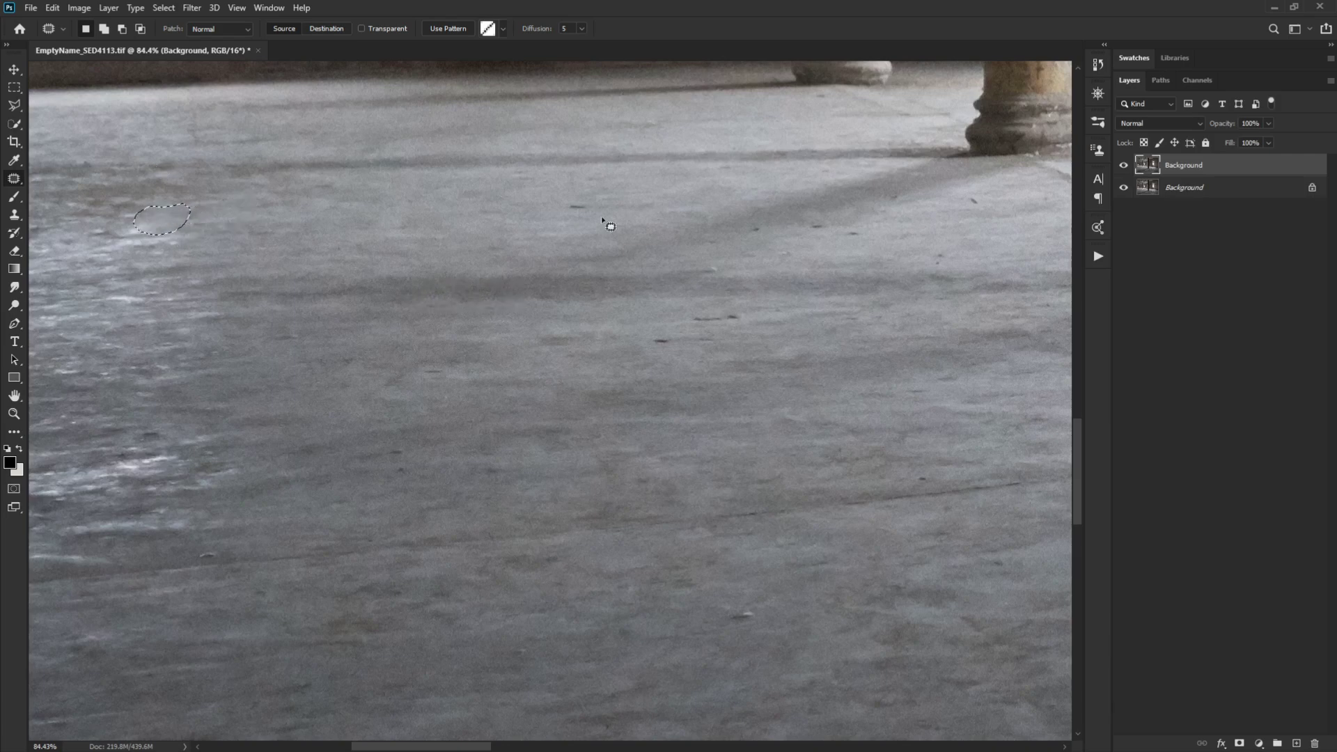
- Patch out dark marks and the small light specks on the open floor, sampling the clean floor beside each one
drag(602, 217, 624, 199)
mouse_move(733, 308)
mouse_down()
mouse_move(692, 315)
mouse_move(696, 330)
mouse_move(762, 318)
mouse_up()
mouse_move(759, 609)
mouse_down()
mouse_move(723, 609)
mouse_move(766, 616)
mouse_up()
drag(755, 616, 781, 594)
mouse_move(215, 546)
mouse_down()
mouse_move(203, 564)
mouse_move(262, 540)
mouse_up()
drag(764, 371, 391, 543)
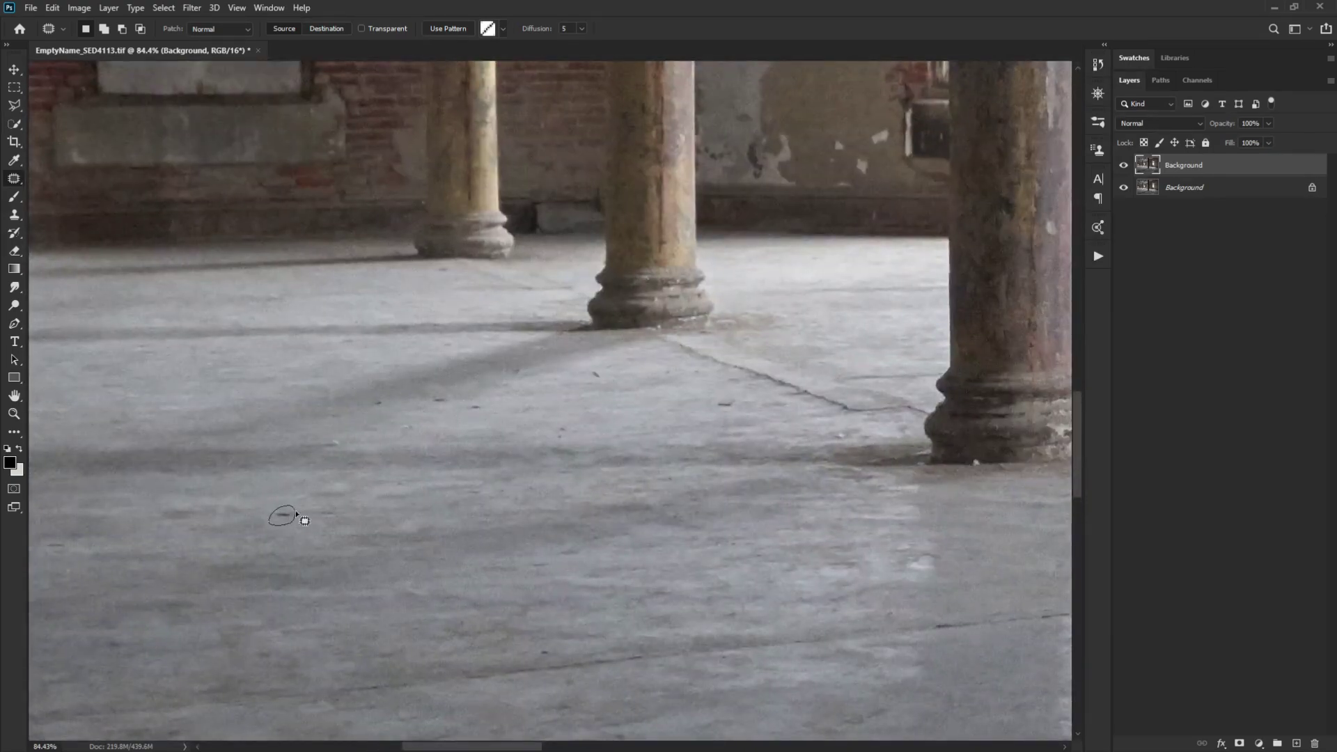
- Patch out the small dark marks on the floor in front of the rear columns with adjacent clean floor
drag(296, 513, 296, 514)
drag(459, 398, 459, 403)
mouse_move(448, 402)
mouse_down()
mouse_move(472, 417)
mouse_move(499, 408)
mouse_up()
mouse_move(714, 404)
mouse_down()
mouse_move(744, 401)
mouse_move(708, 402)
mouse_up()
key(ctrl+d)
drag(590, 376, 624, 377)
- Outline the dark rectangular vent on the far plaster wall and replace it with the brown plaster above it
drag(799, 351, 424, 368)
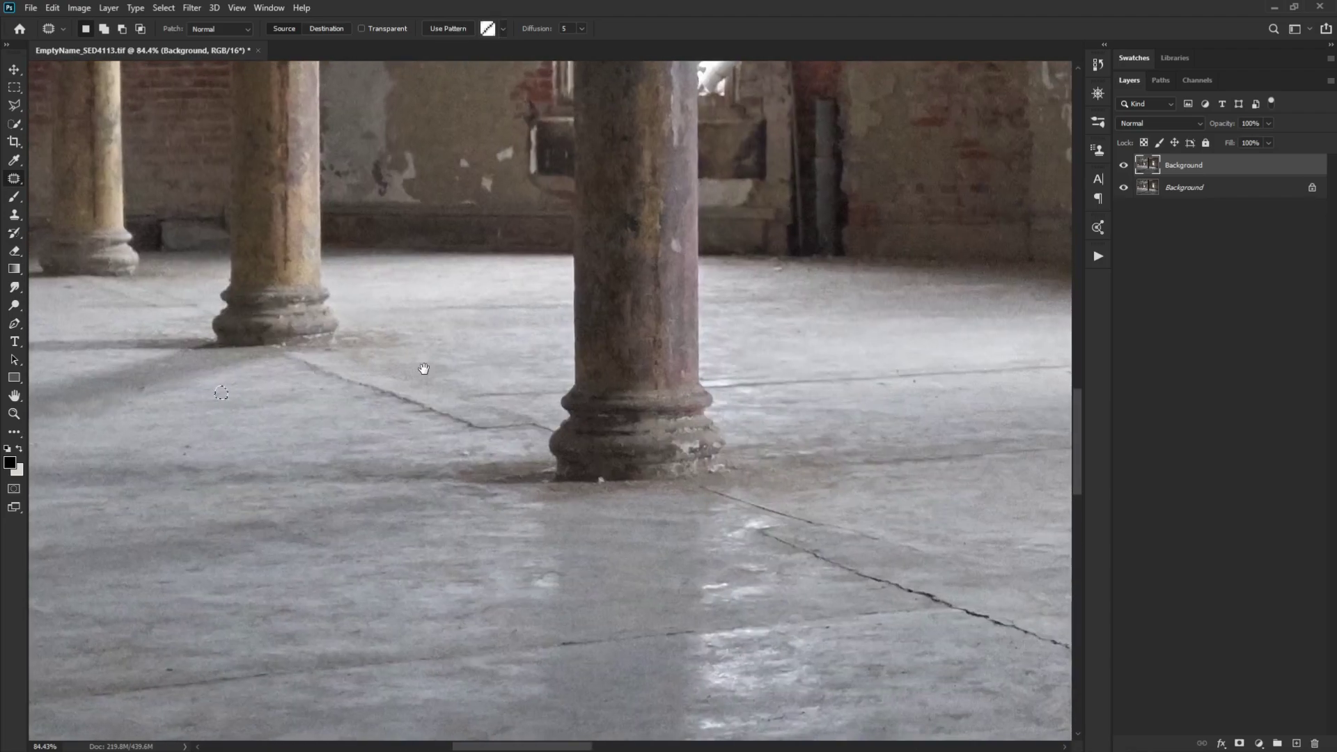
drag(726, 377, 459, 508)
drag(759, 362, 504, 429)
drag(625, 405, 509, 457)
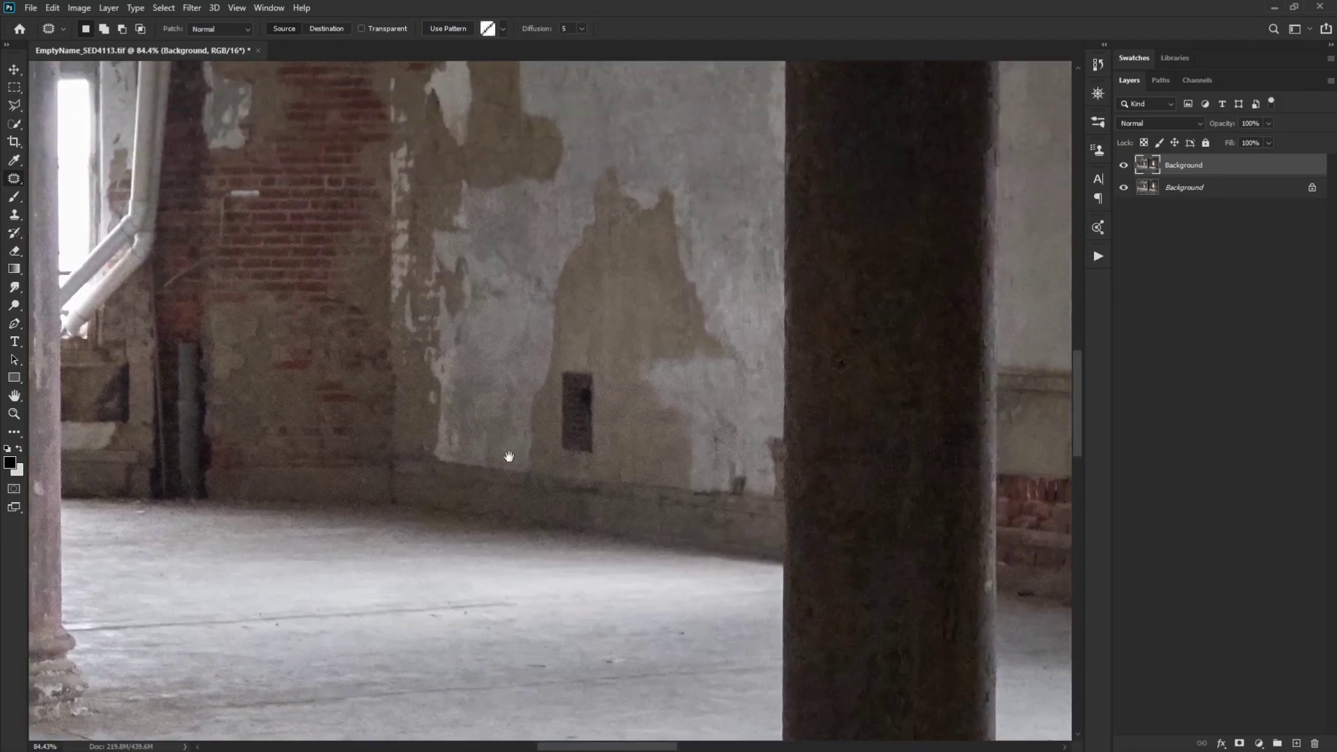
drag(583, 364, 560, 365)
drag(602, 369, 598, 373)
drag(575, 418, 604, 298)
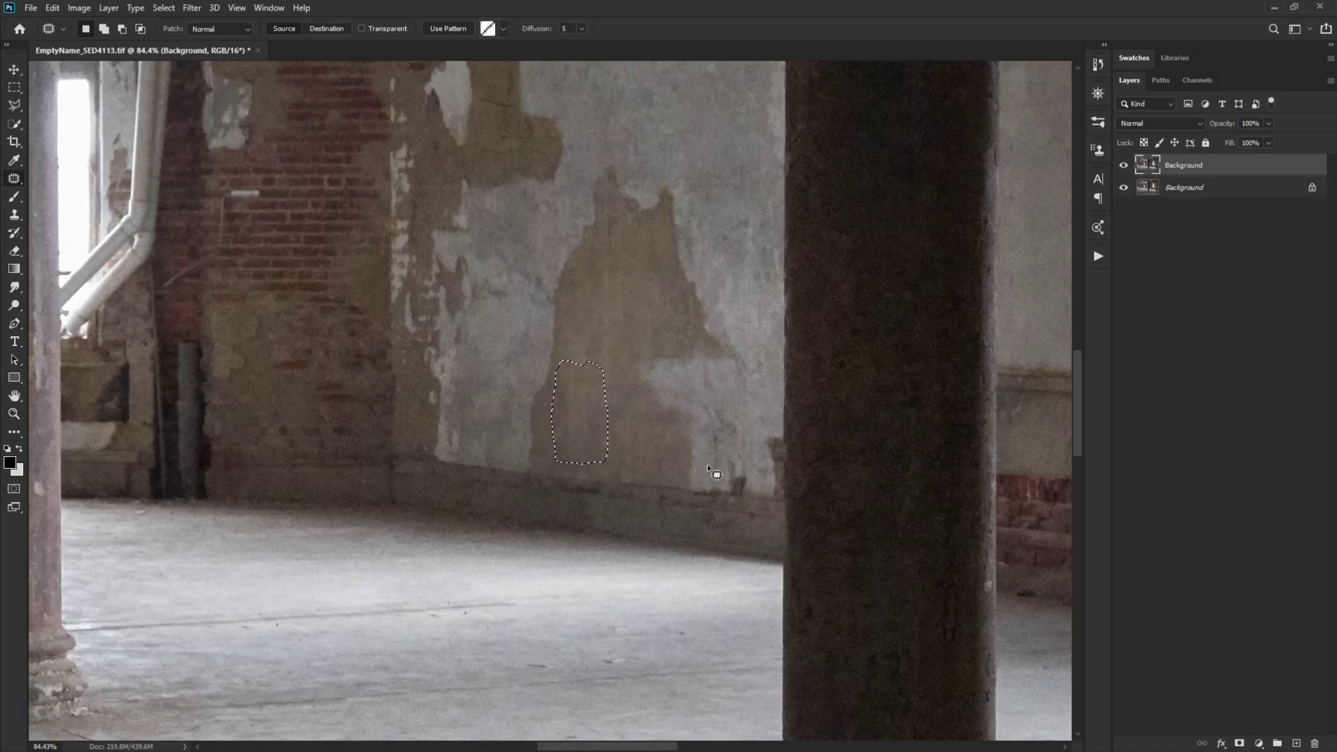
- Patch out the bright white slit on the arched window panel, and compare the result with the original layer
drag(355, 209, 730, 463)
drag(336, 405, 1012, 508)
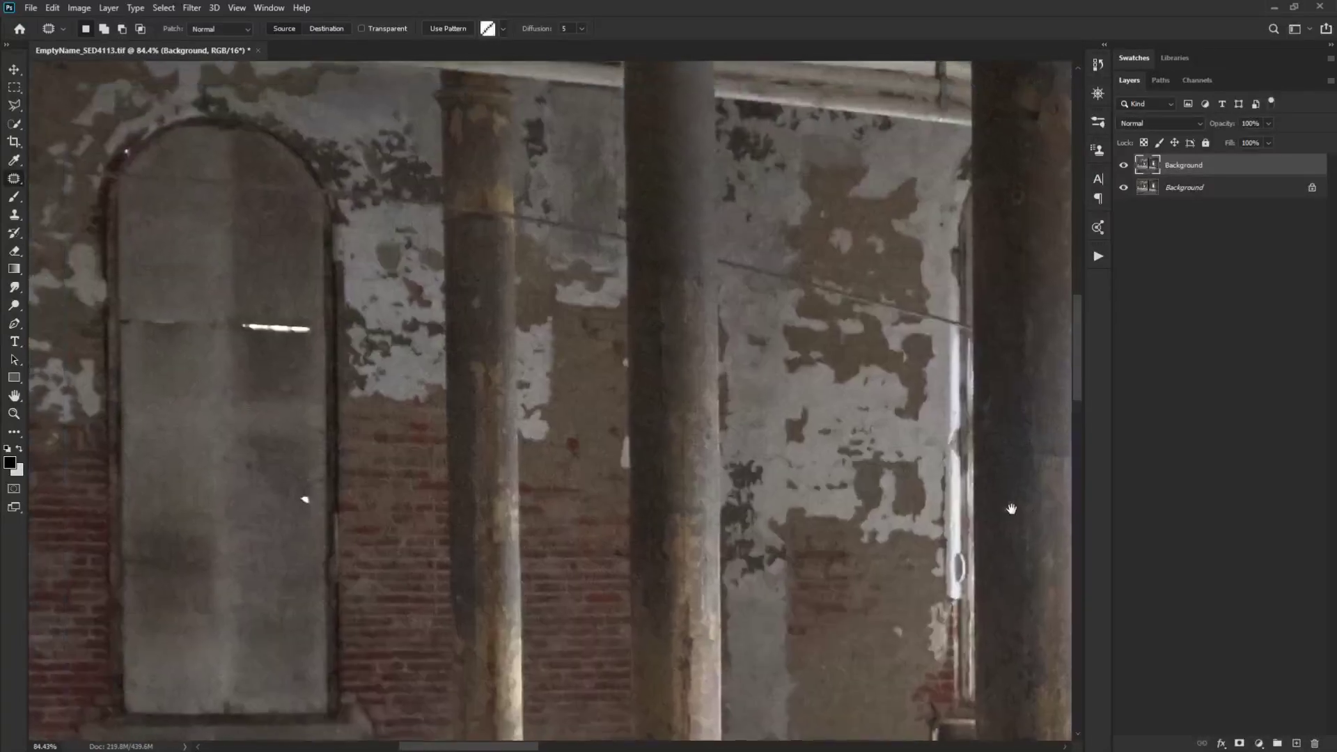
drag(491, 371, 824, 424)
scroll(598, 389, up, 5)
mouse_move(632, 358)
mouse_down()
mouse_move(642, 453)
mouse_move(567, 456)
mouse_move(598, 490)
mouse_move(680, 492)
mouse_move(702, 470)
mouse_move(677, 467)
mouse_move(647, 240)
mouse_move(594, 249)
mouse_move(504, 231)
mouse_move(515, 229)
mouse_up()
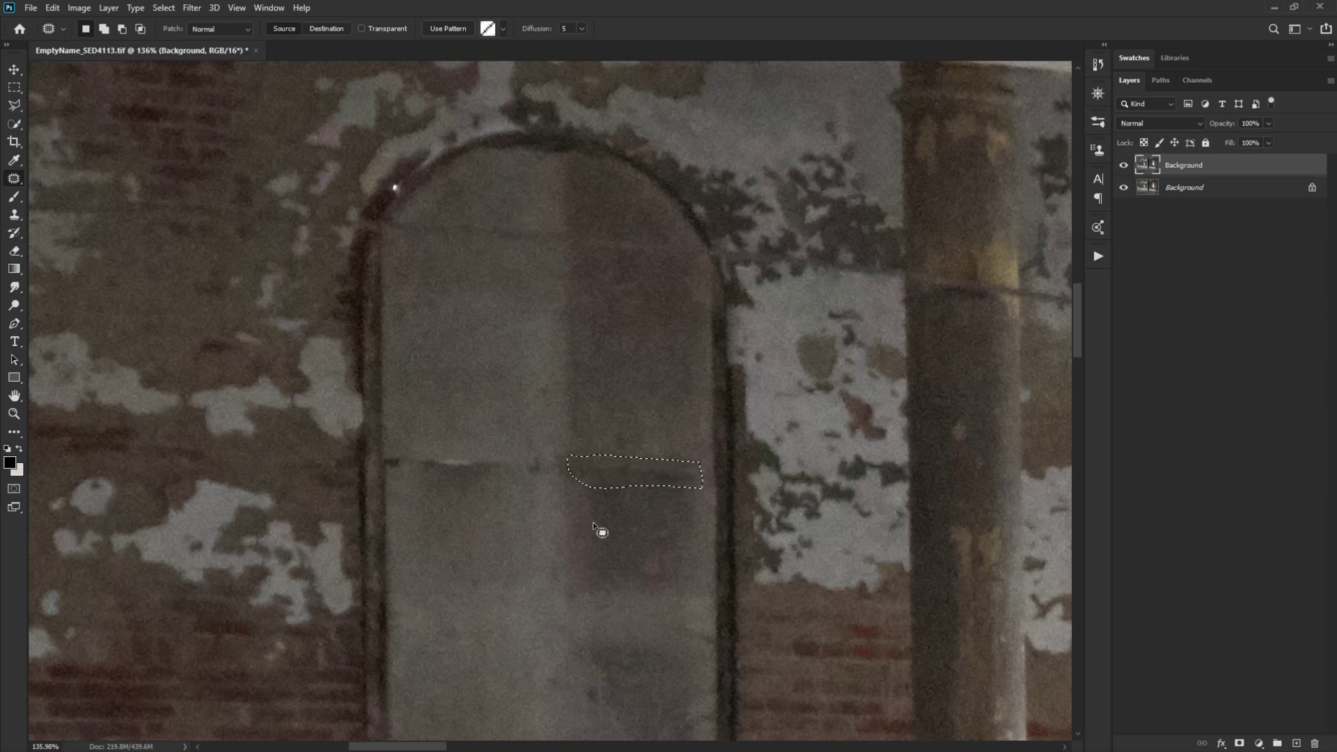
key(ctrl+d)
click(1125, 167)
click(1126, 168)
- Patch out the bright spot lower on the arched panel and retouch the pale pane of the farthest arched window
drag(686, 630, 766, 427)
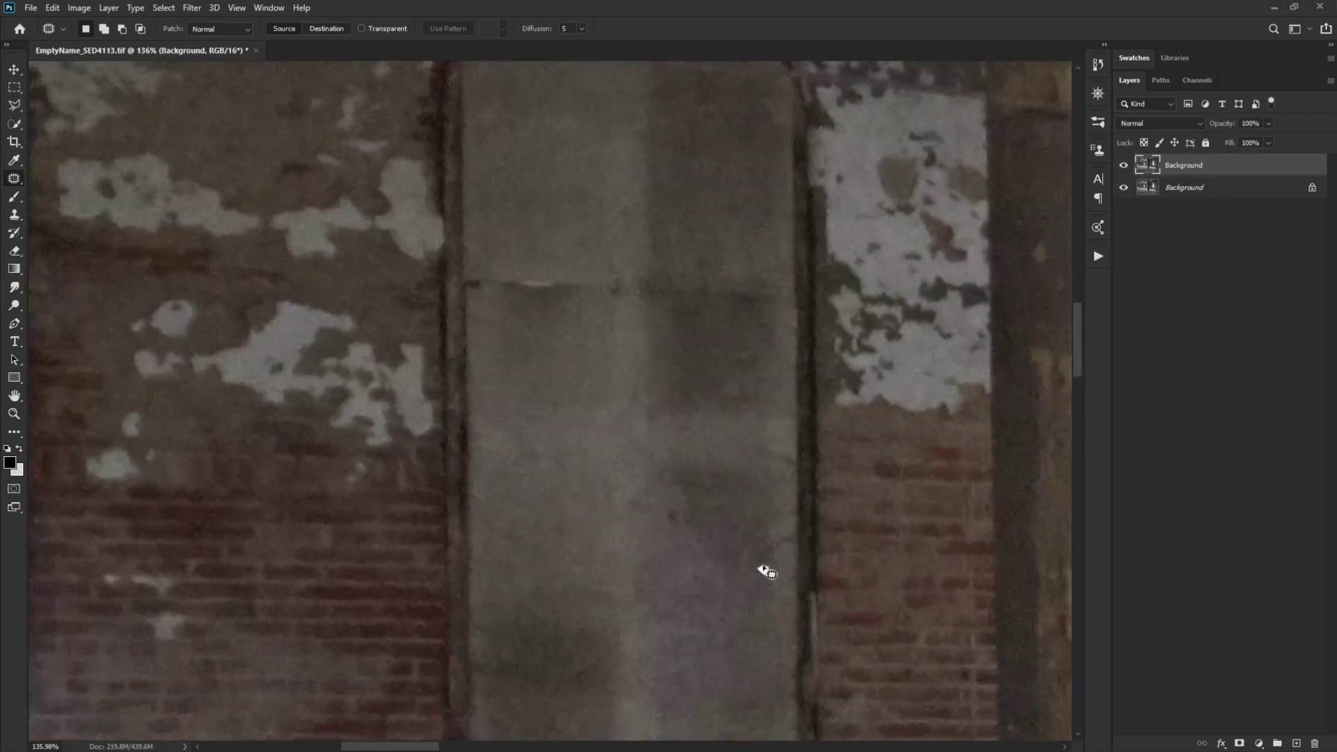
mouse_move(768, 585)
mouse_down()
mouse_move(763, 563)
mouse_move(730, 568)
mouse_up()
drag(301, 551, 862, 544)
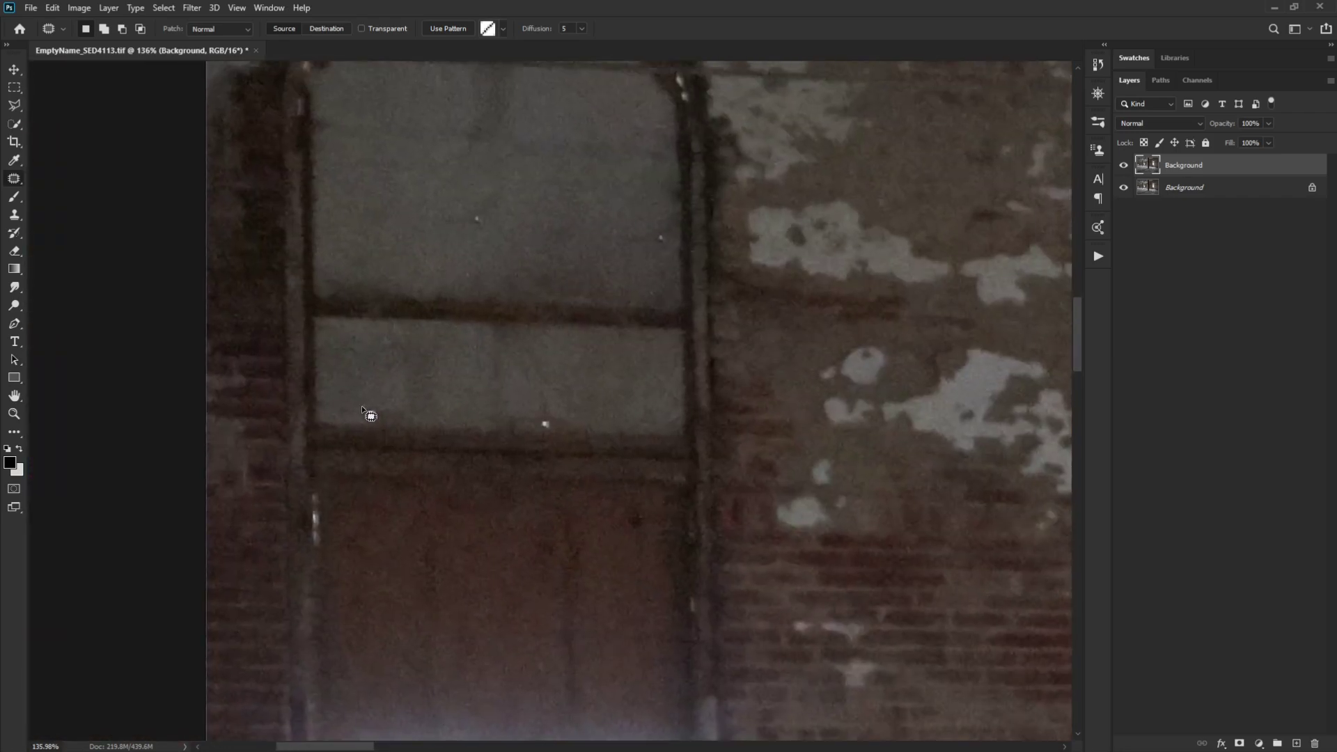
drag(377, 417, 575, 413)
- Fit the whole photo in view and compare the retouched layer with the original by toggling its visibility
drag(756, 655, 675, 201)
scroll(761, 348, down, 10)
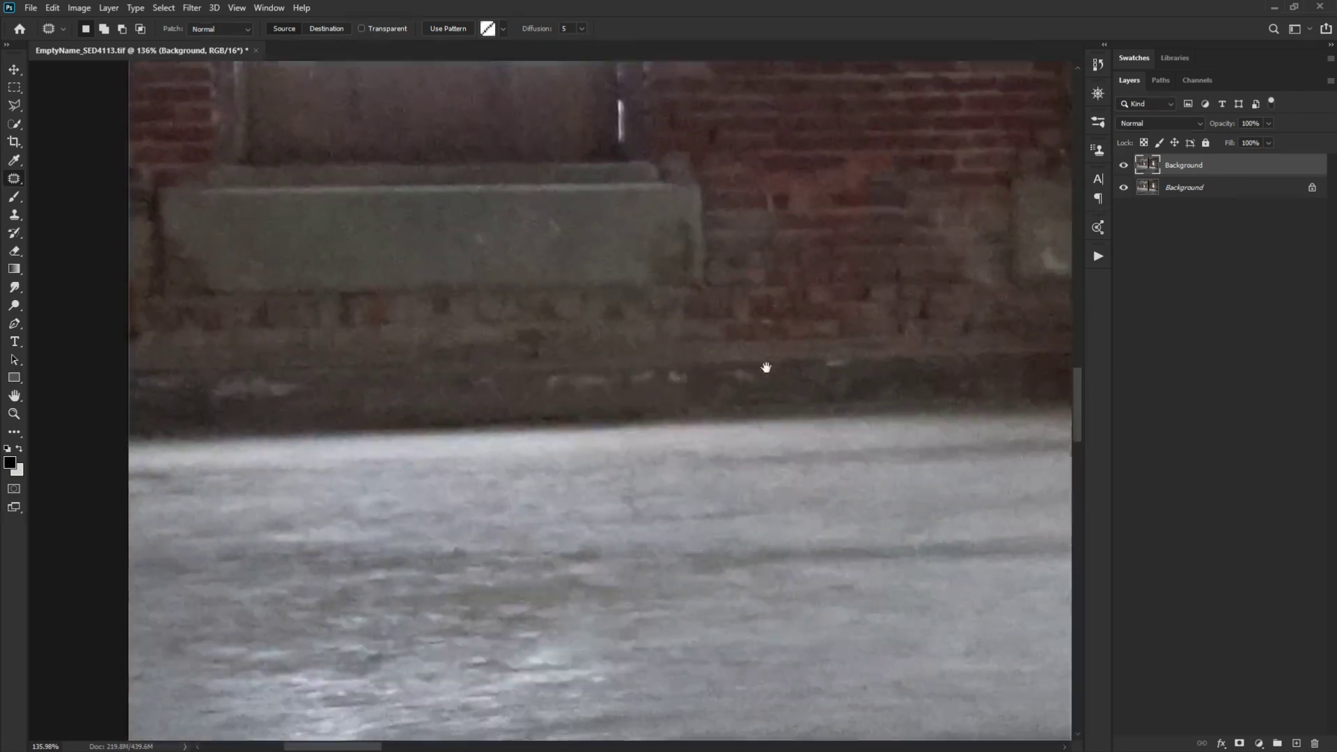
alt+scroll(768, 369, down, 3)
alt+scroll(767, 369, down, 6)
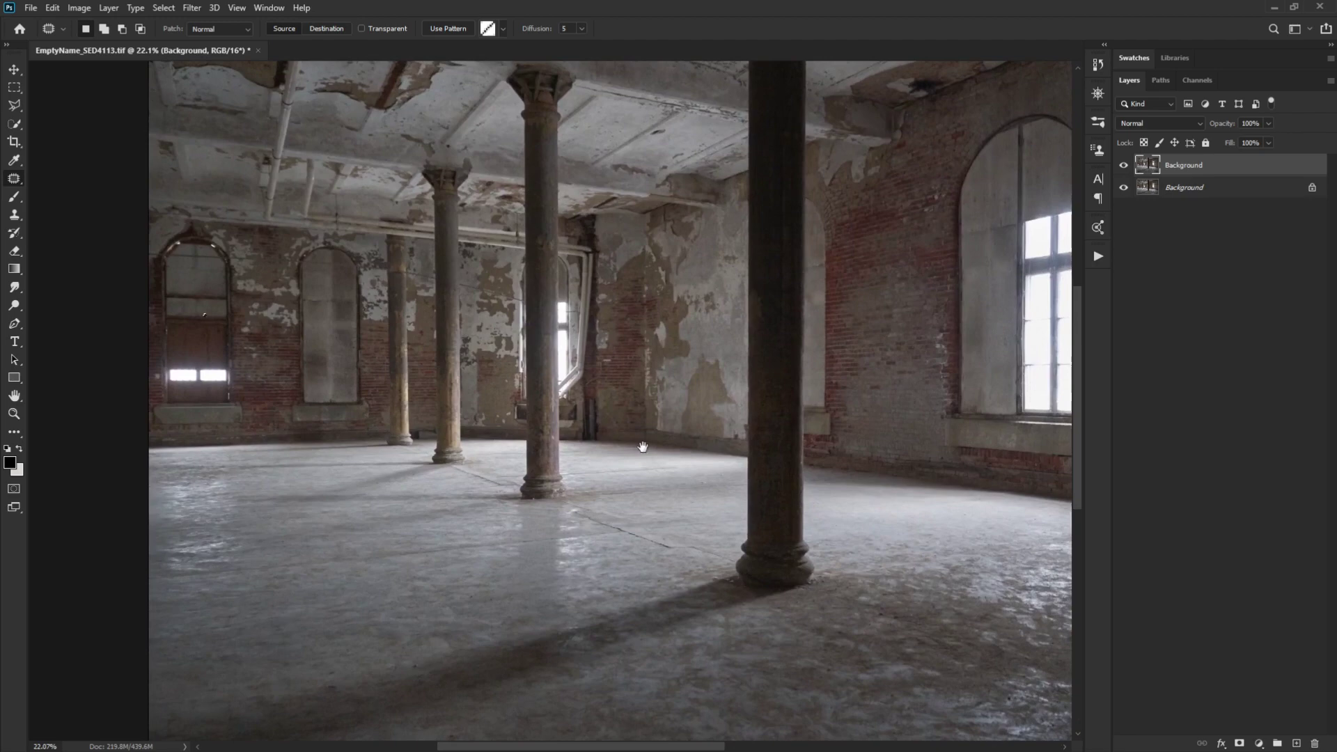
drag(643, 447, 582, 481)
alt+scroll(507, 447, down, 3)
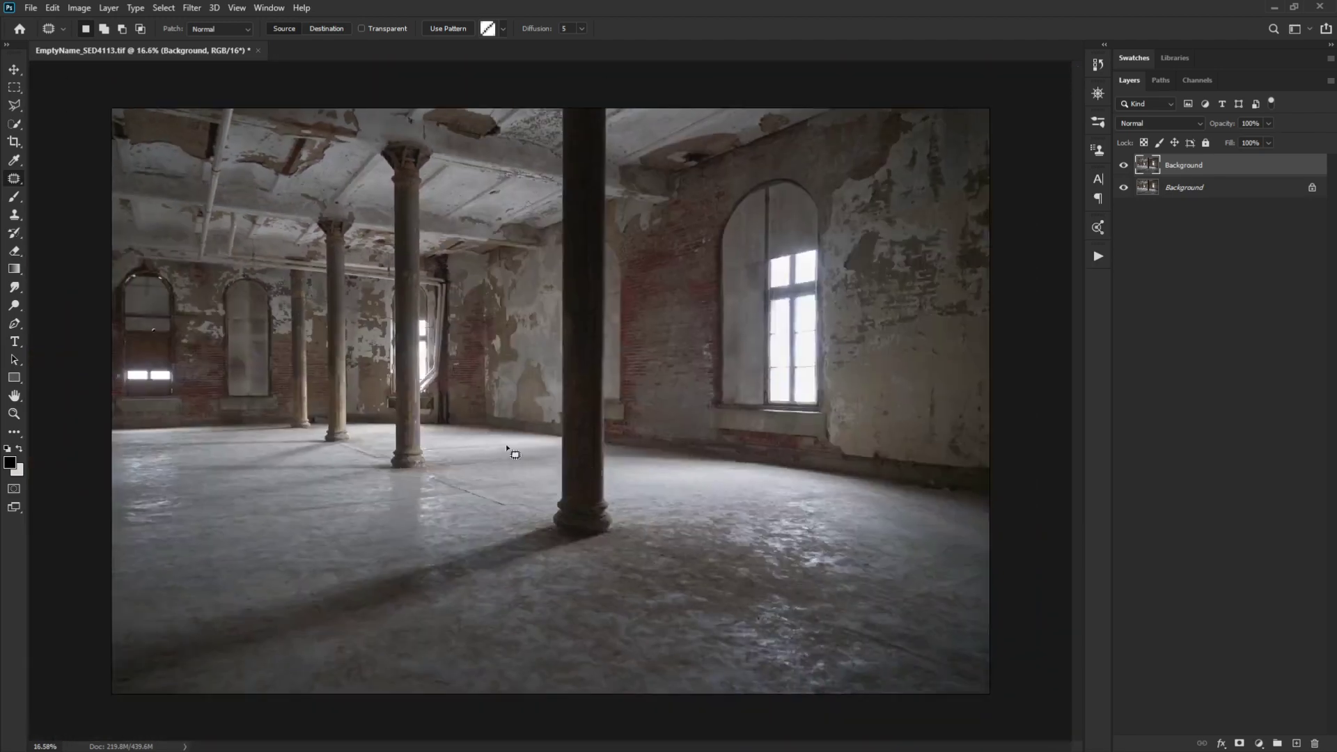
double_click(14, 395)
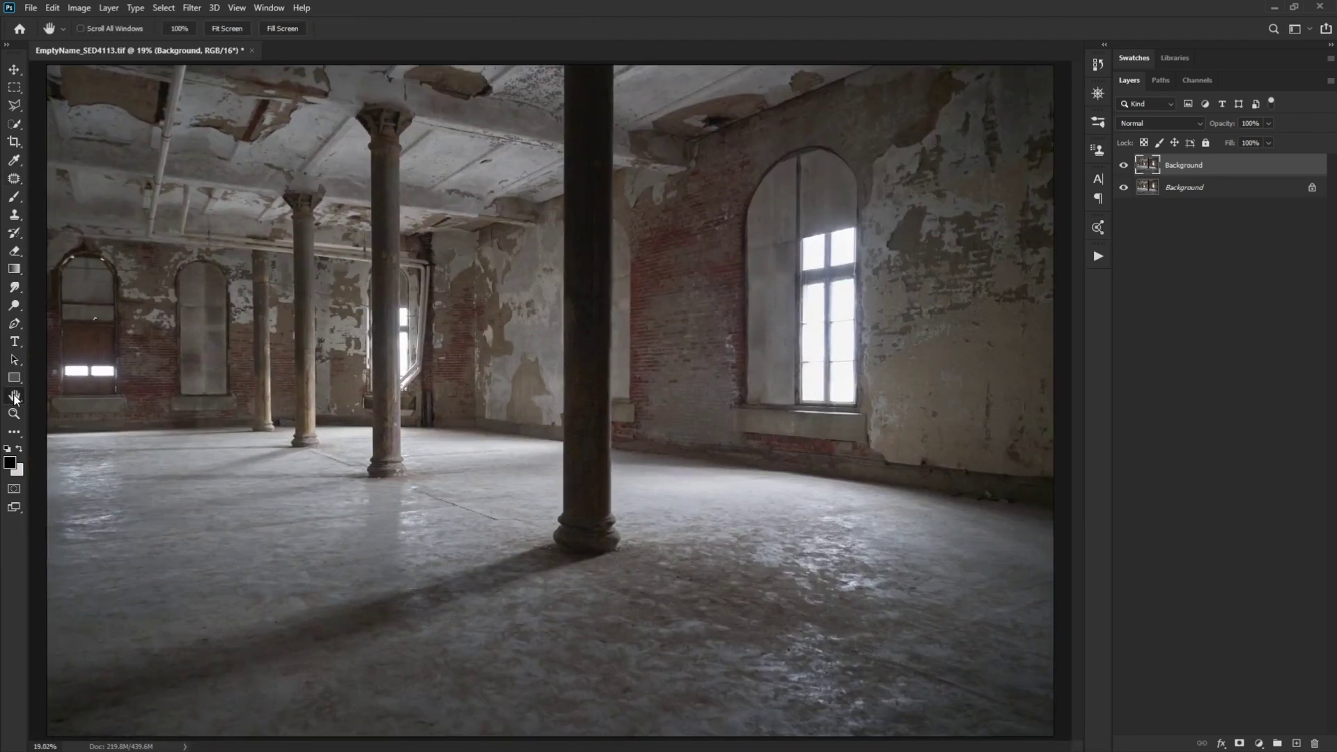
click(1124, 166)
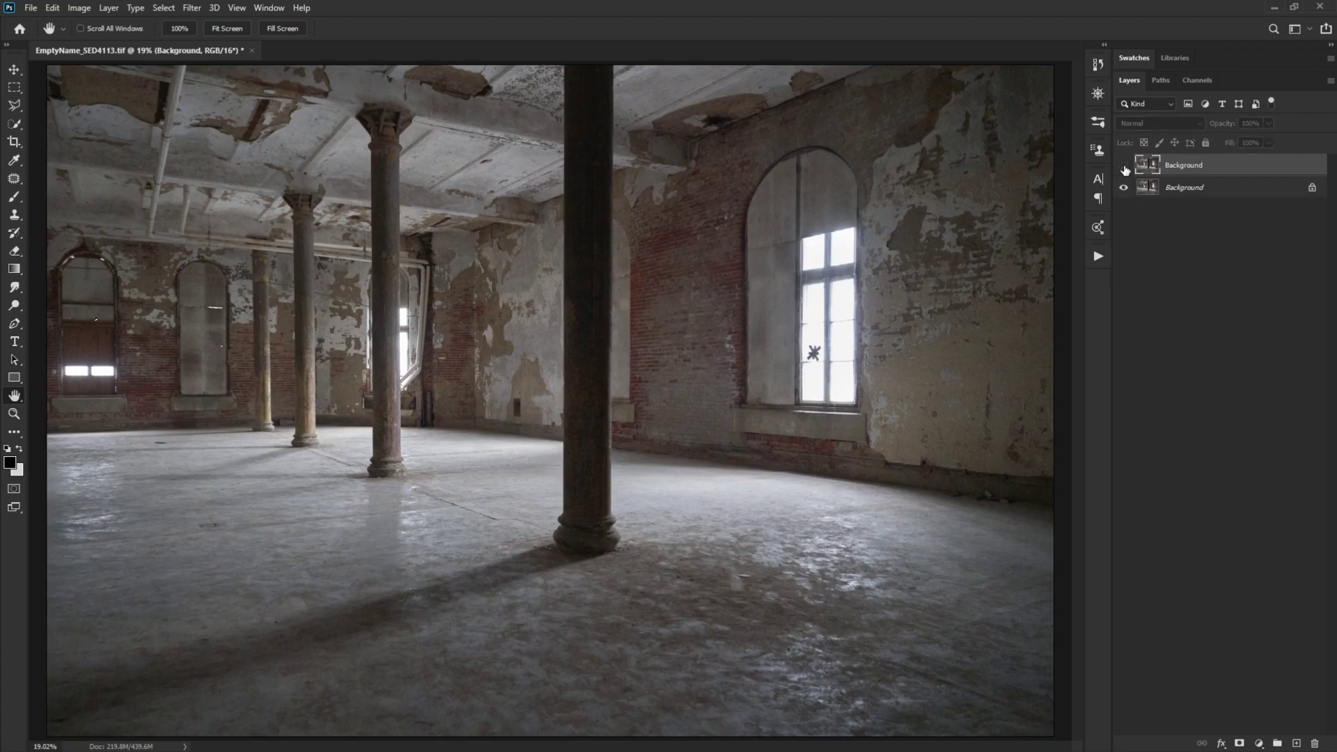
click(1124, 167)
click(1123, 167)
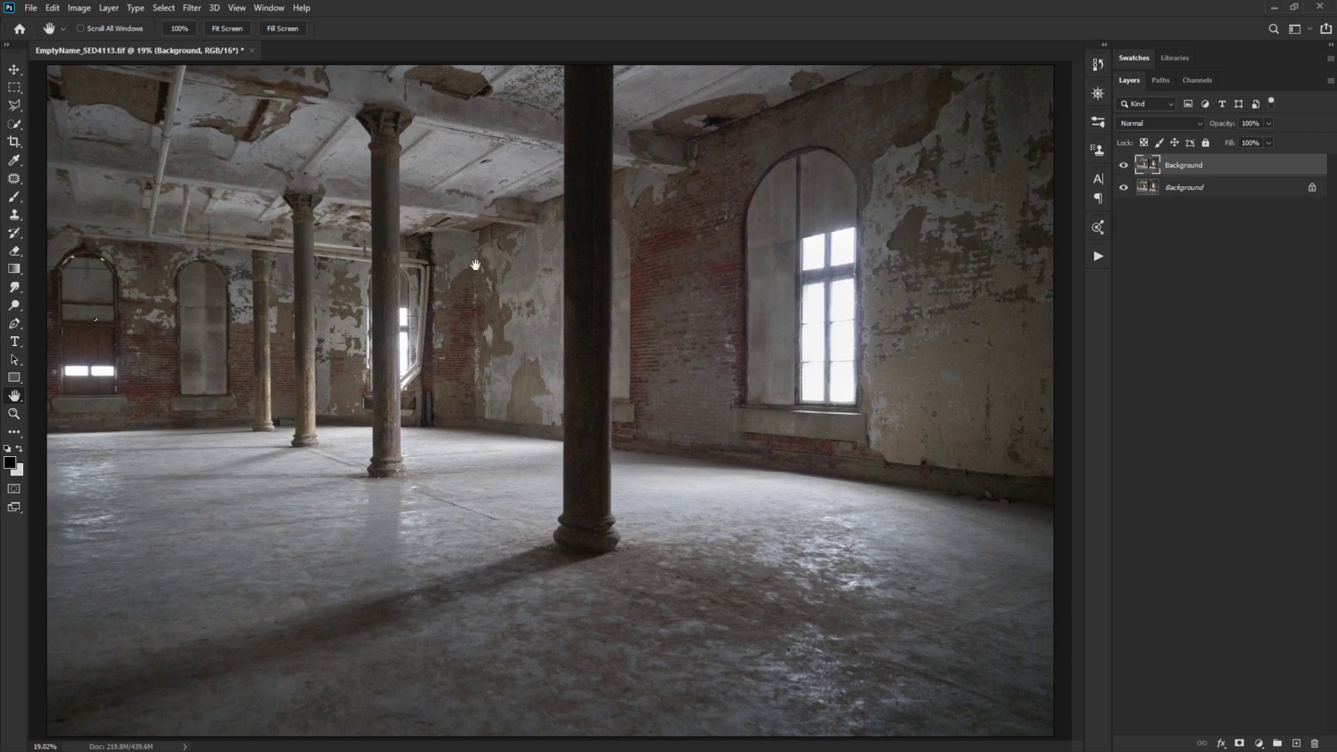
- Outline the dark diagonal line on the wall between the two columns with the Patch tool
scroll(213, 266, up, 6)
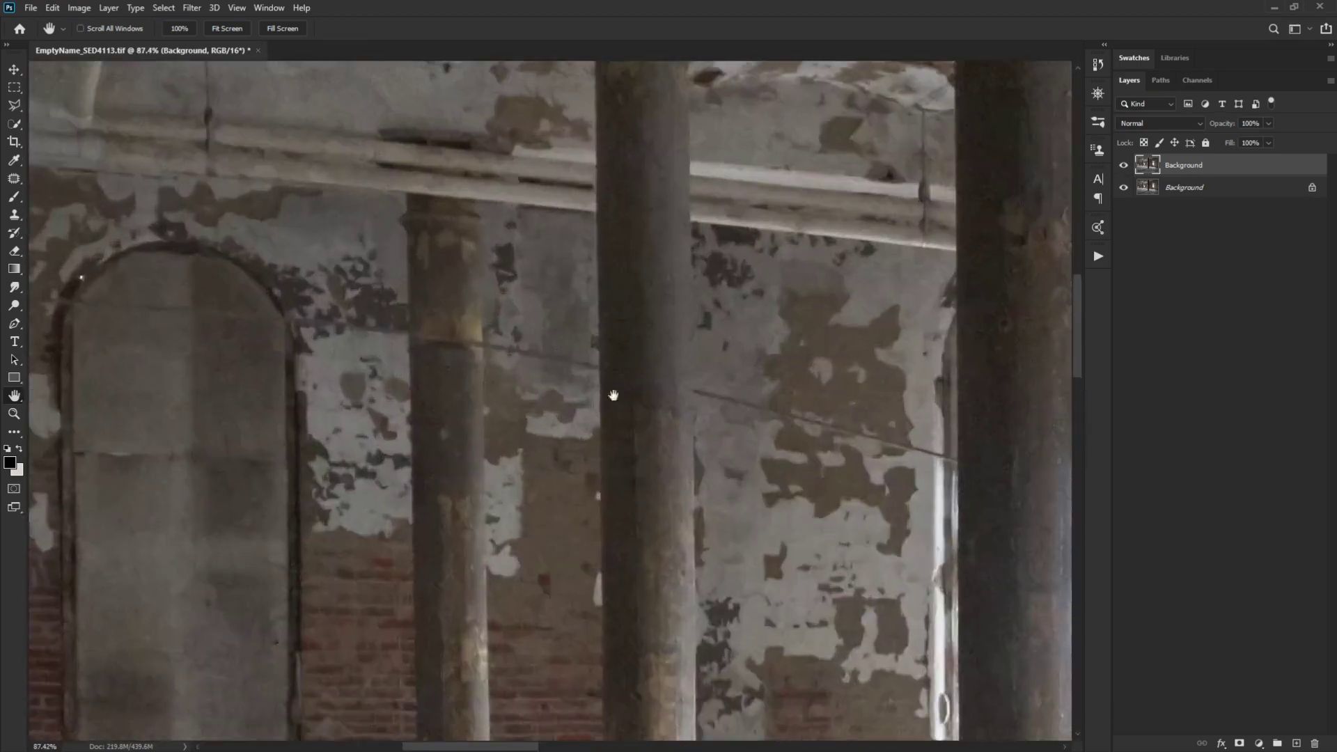
drag(623, 397, 506, 444)
click(14, 179)
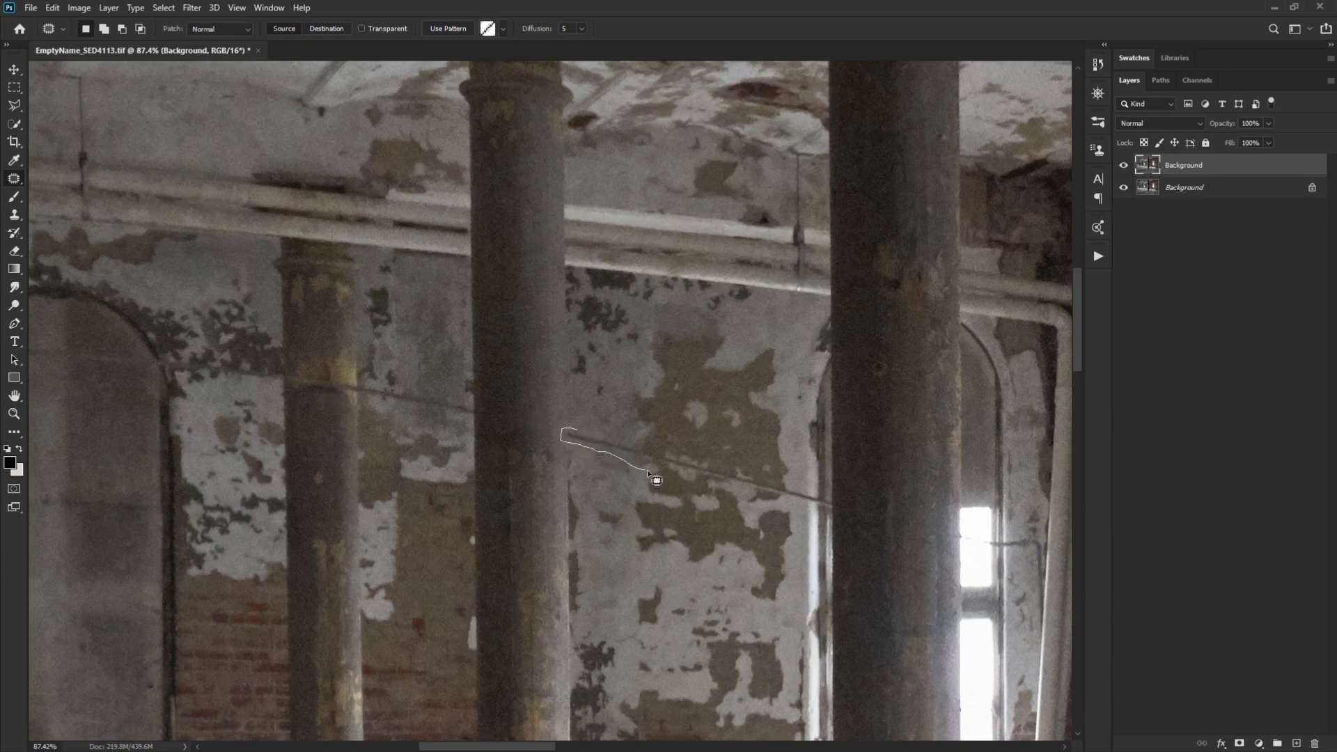
mouse_move(647, 472)
mouse_down()
mouse_move(759, 513)
mouse_move(852, 498)
mouse_move(610, 427)
mouse_up()
scroll(610, 427, up, 5)
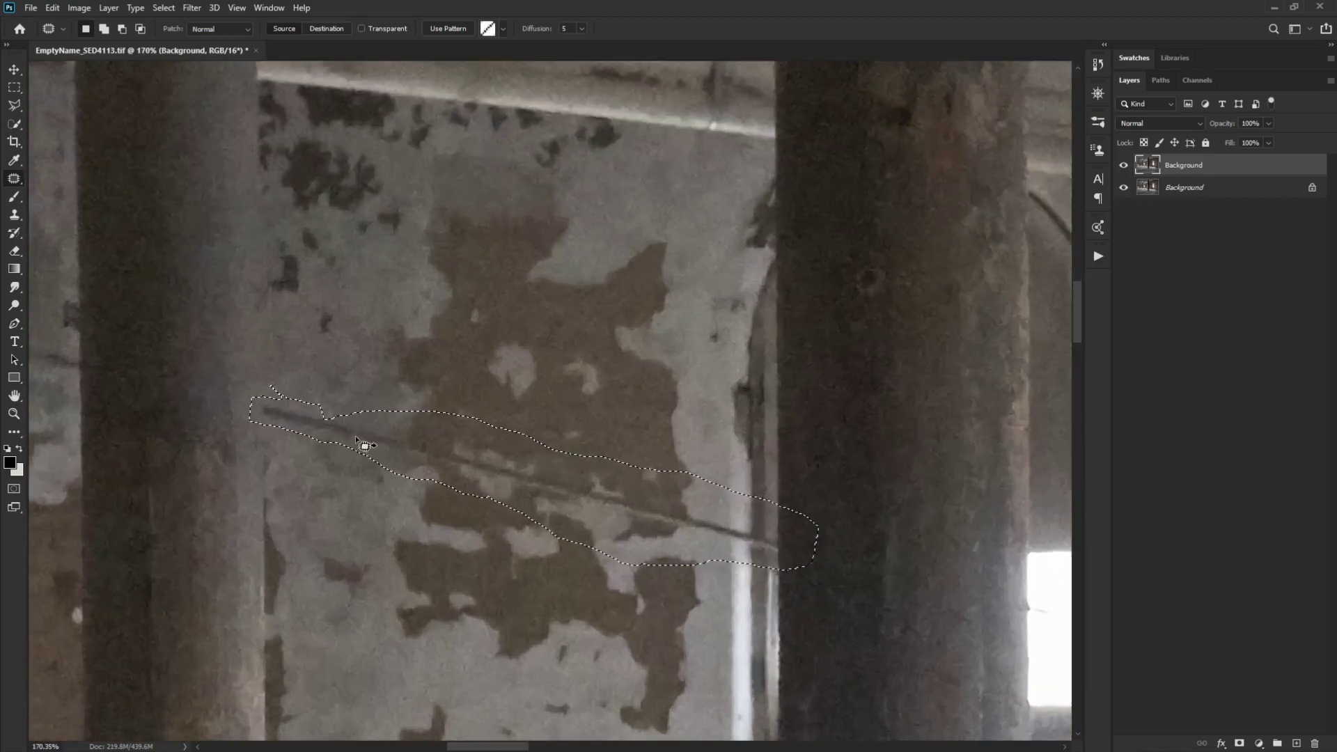
- Subtract the excess wall and column areas from the Patch selection so it hugs the diagonal line
drag(403, 439, 450, 376)
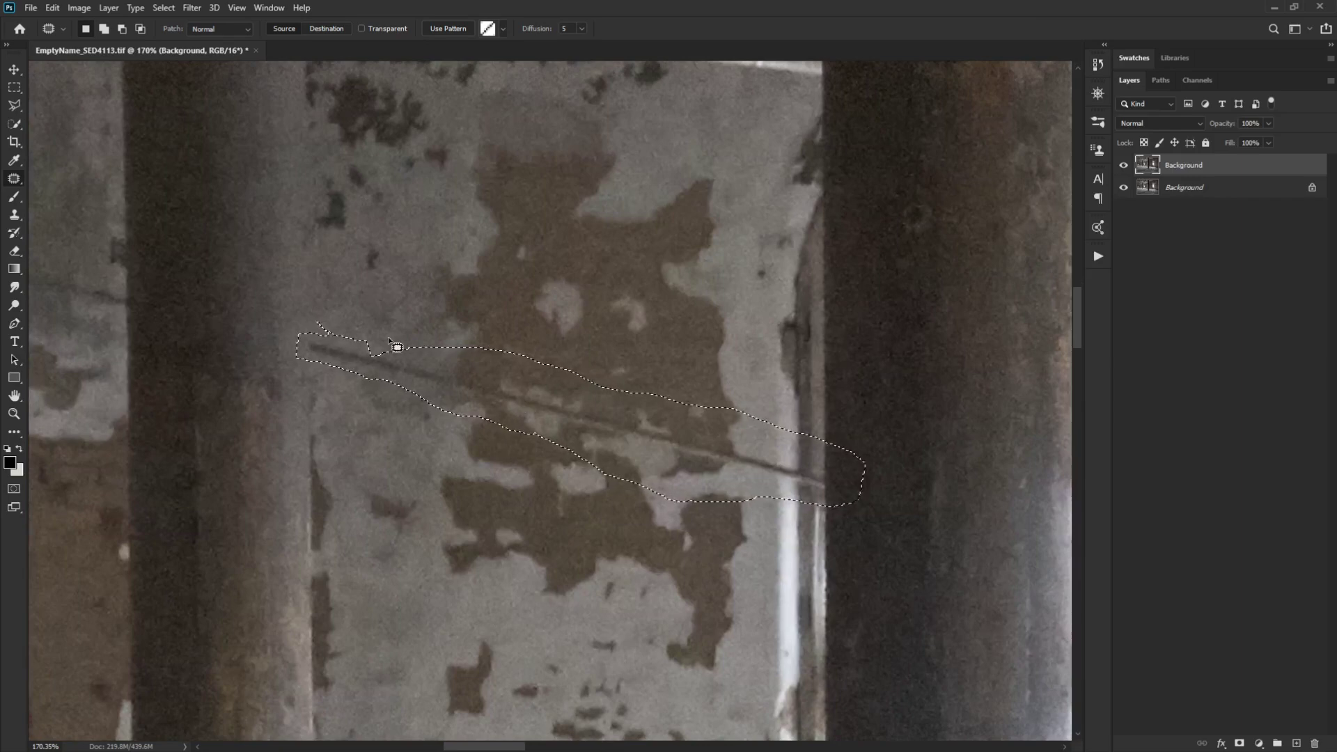
key(alt)
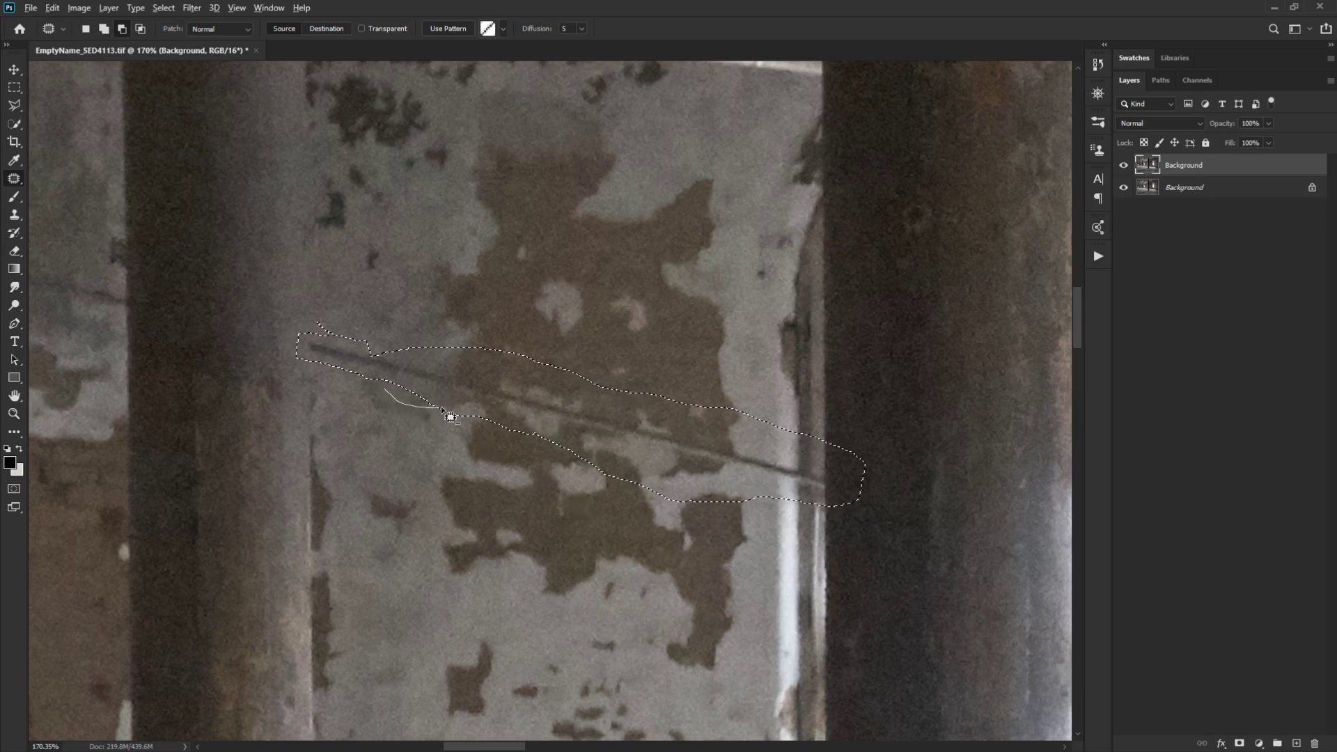
mouse_move(441, 410)
mouse_down()
mouse_move(759, 489)
mouse_move(880, 537)
mouse_move(560, 537)
mouse_up()
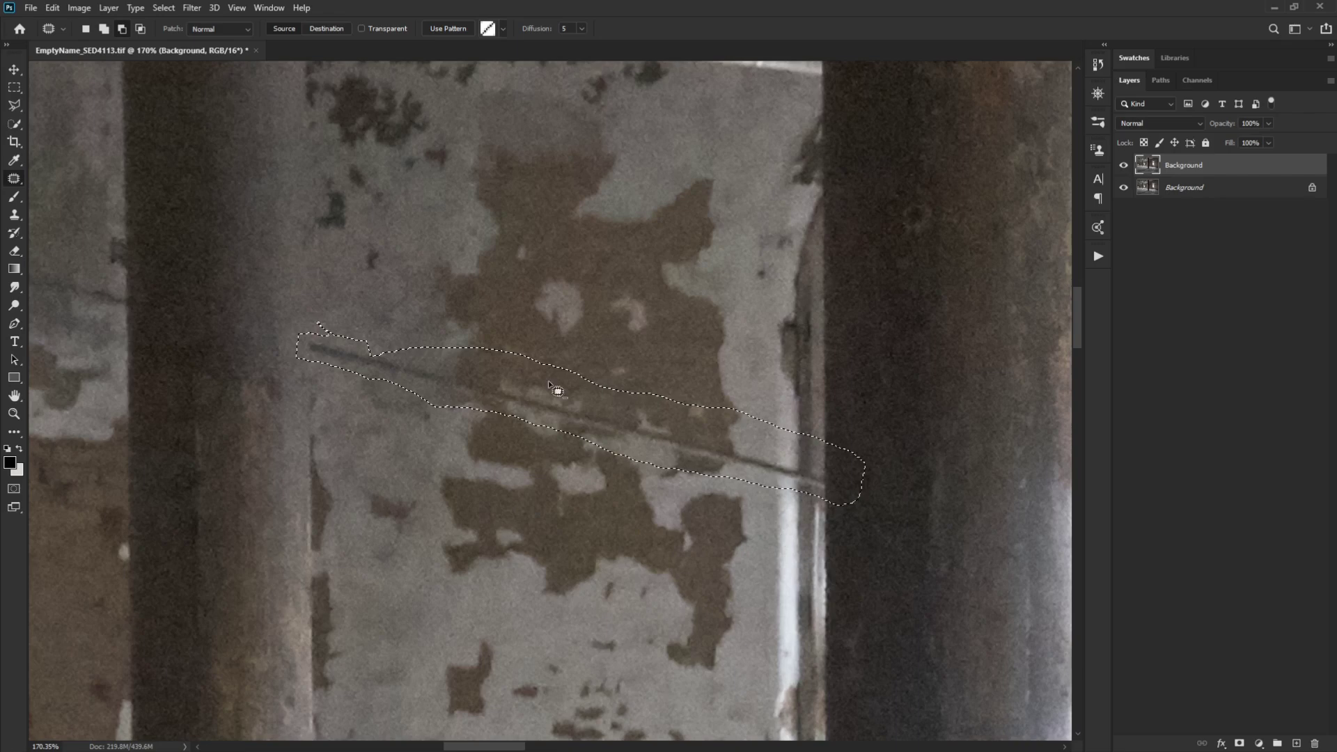
mouse_move(417, 327)
mouse_down()
mouse_move(488, 373)
mouse_move(642, 407)
mouse_up()
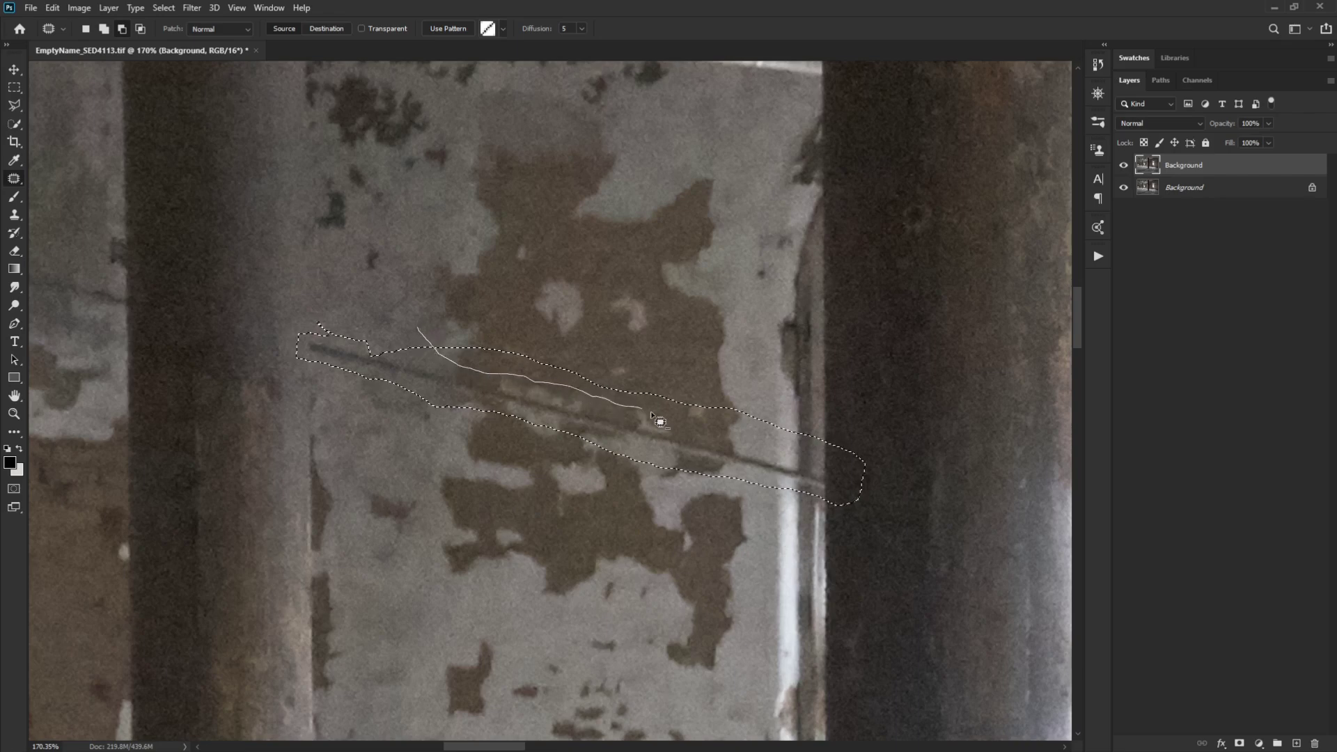
drag(802, 384, 804, 385)
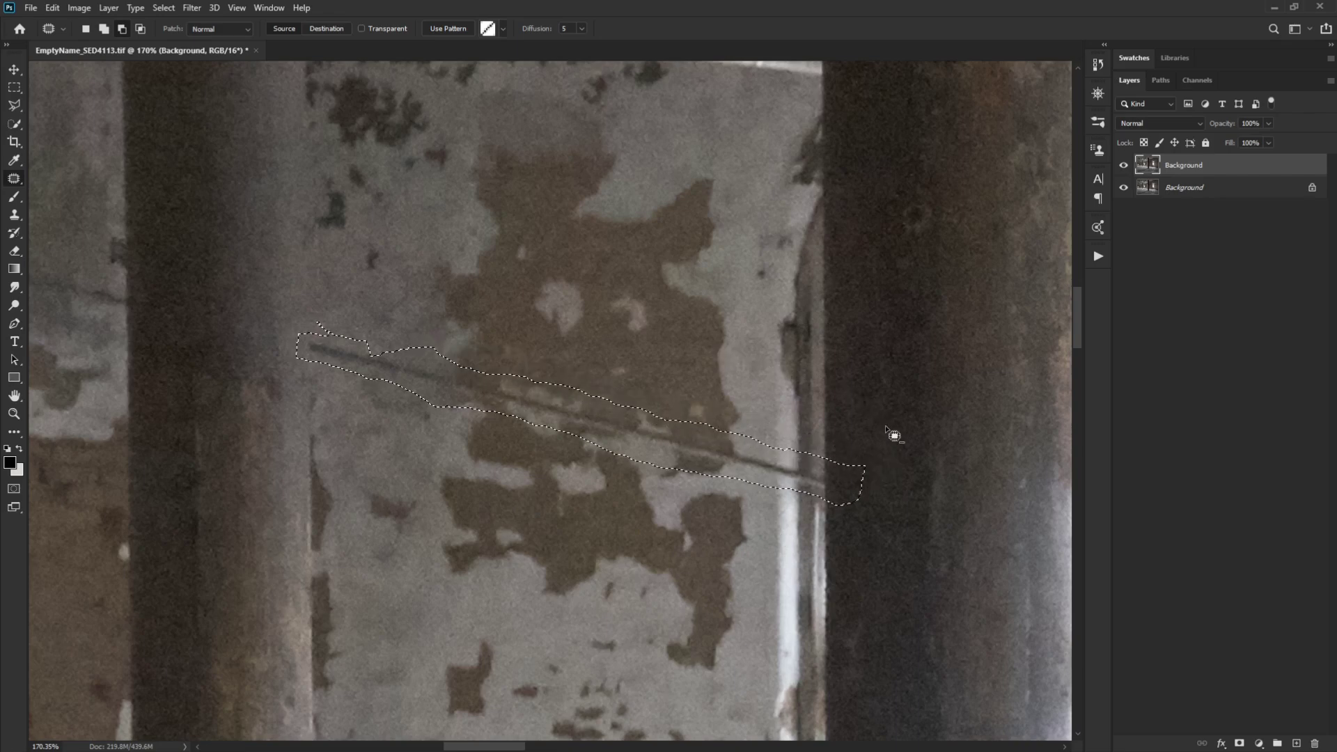
drag(883, 425, 861, 461)
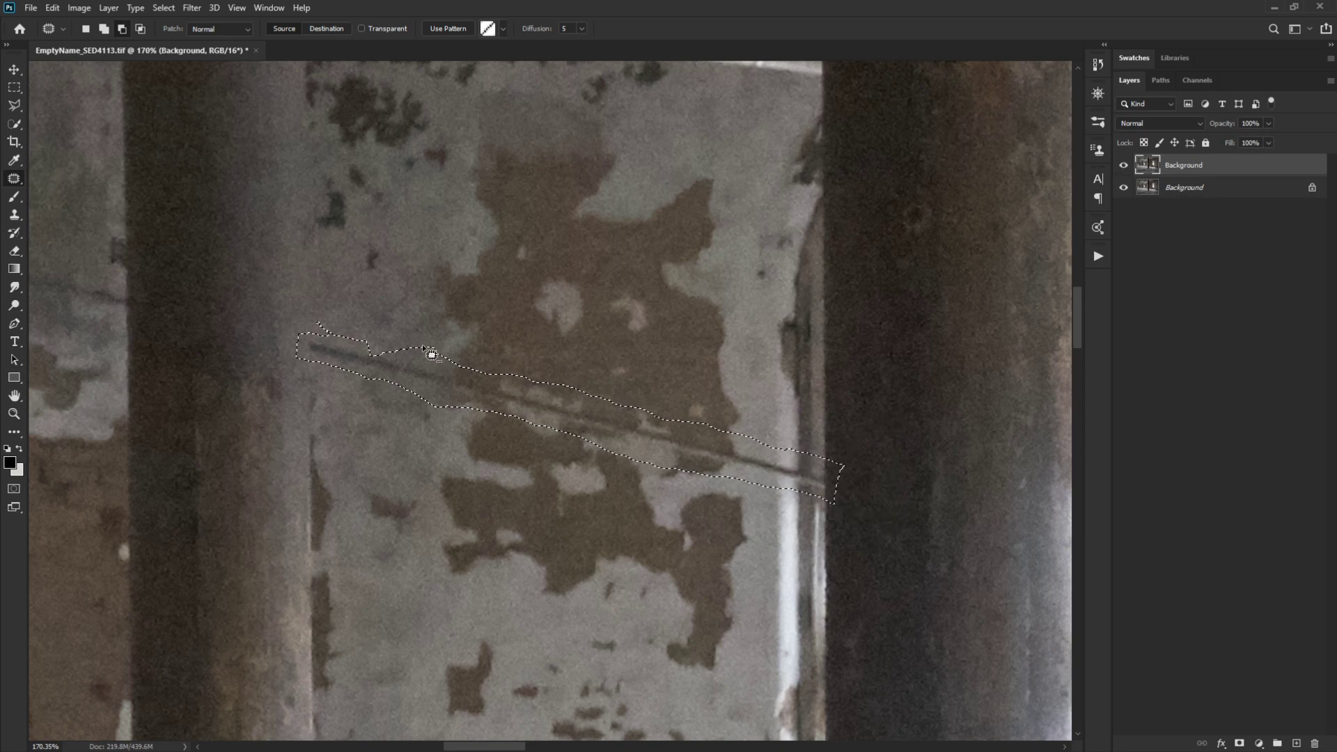
- Smooth the selection by adding wall around the line's upper end and trimming the excess along its lower edge
key(shift)
mouse_move(337, 340)
mouse_down()
mouse_move(402, 351)
mouse_move(395, 371)
mouse_move(338, 352)
mouse_move(317, 323)
mouse_move(444, 397)
mouse_move(451, 421)
mouse_move(425, 415)
mouse_up()
mouse_move(509, 363)
mouse_down()
mouse_move(570, 407)
mouse_move(666, 422)
mouse_move(740, 412)
mouse_move(591, 373)
mouse_up()
drag(582, 437, 726, 474)
mouse_move(804, 495)
mouse_down()
mouse_move(687, 519)
mouse_move(582, 484)
mouse_up()
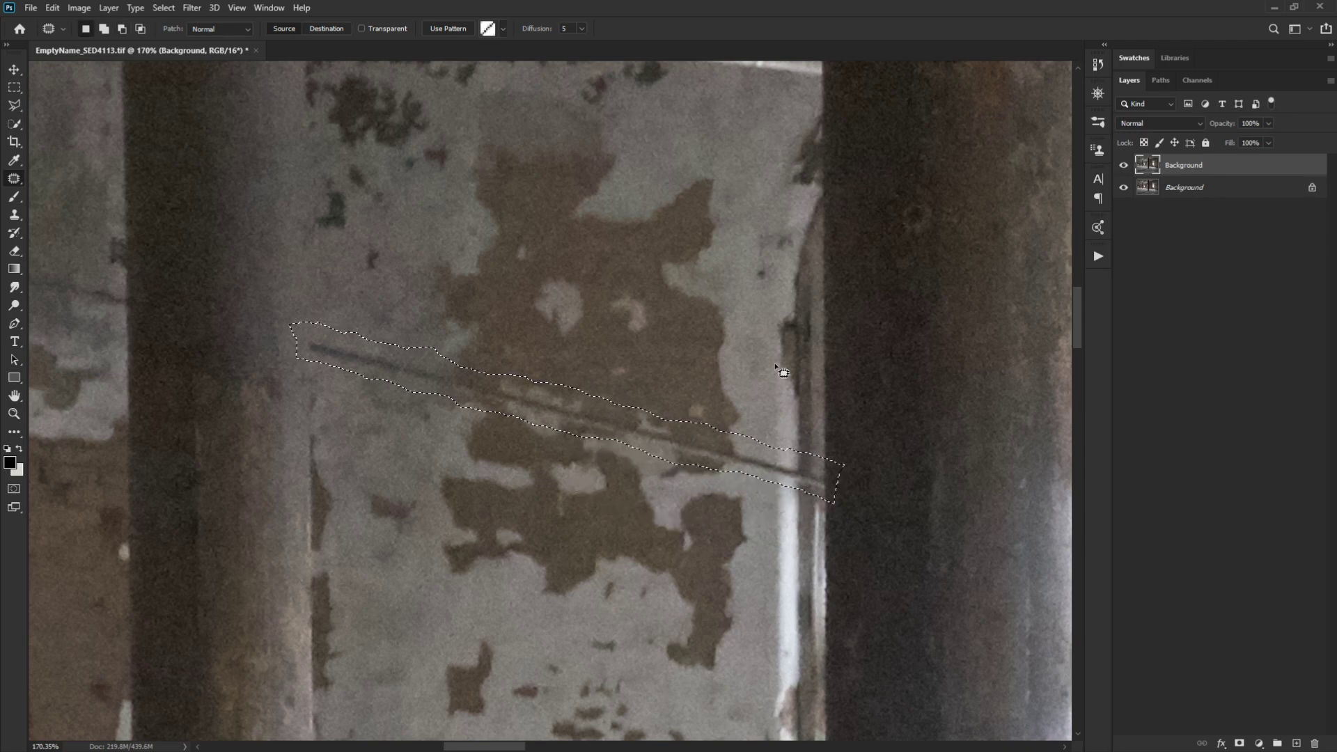
- Try to replace the diagonal line with the wall area below it, and undo the patch
scroll(776, 375, down, 2)
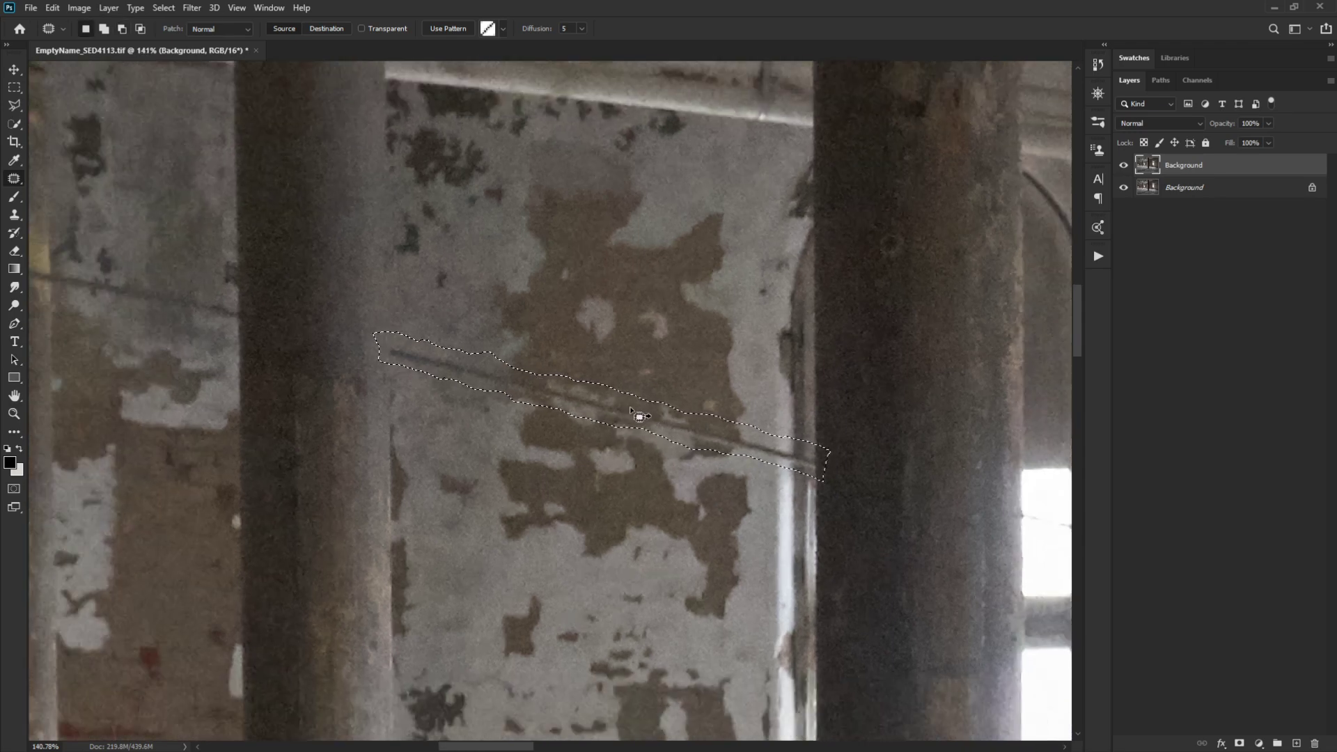
drag(633, 412, 610, 505)
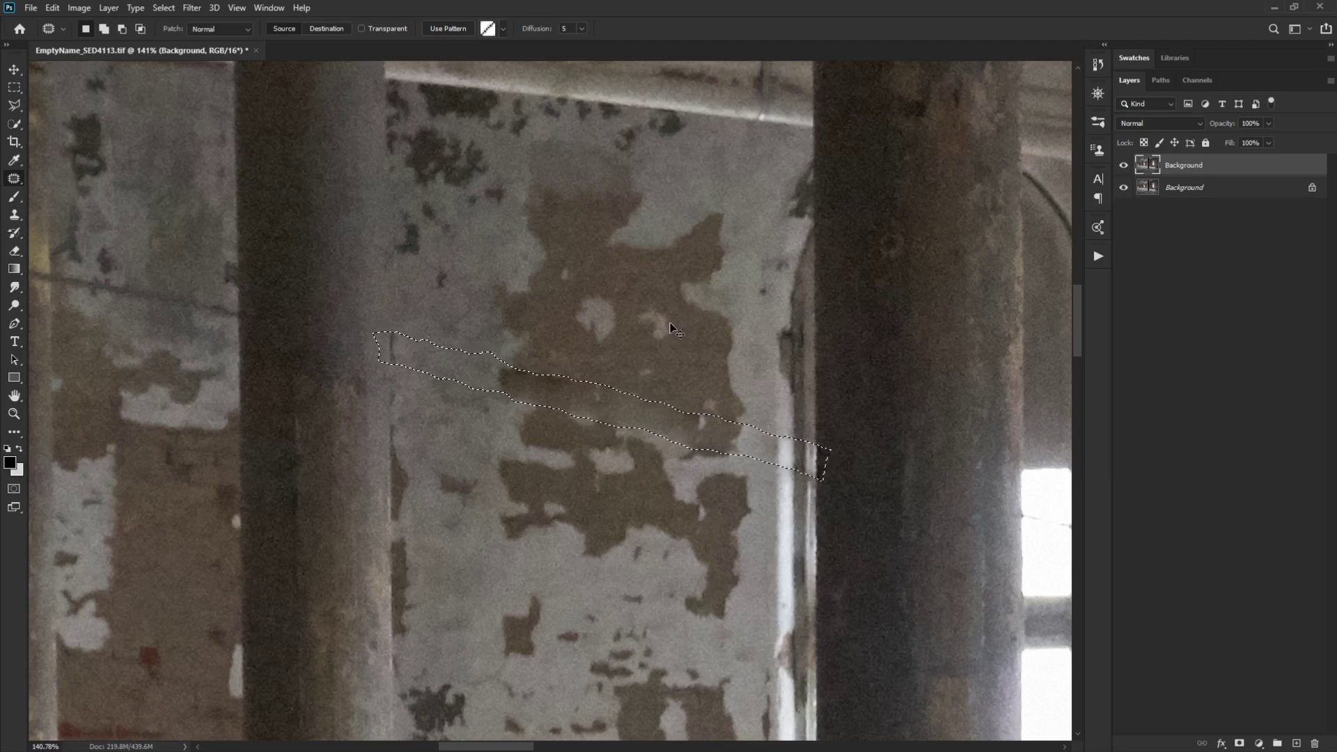
key(ctrl+z)
- Replace the diagonal line with the wall texture just above it, and patch the leftover smudges on the brown plaster
drag(670, 411, 665, 365)
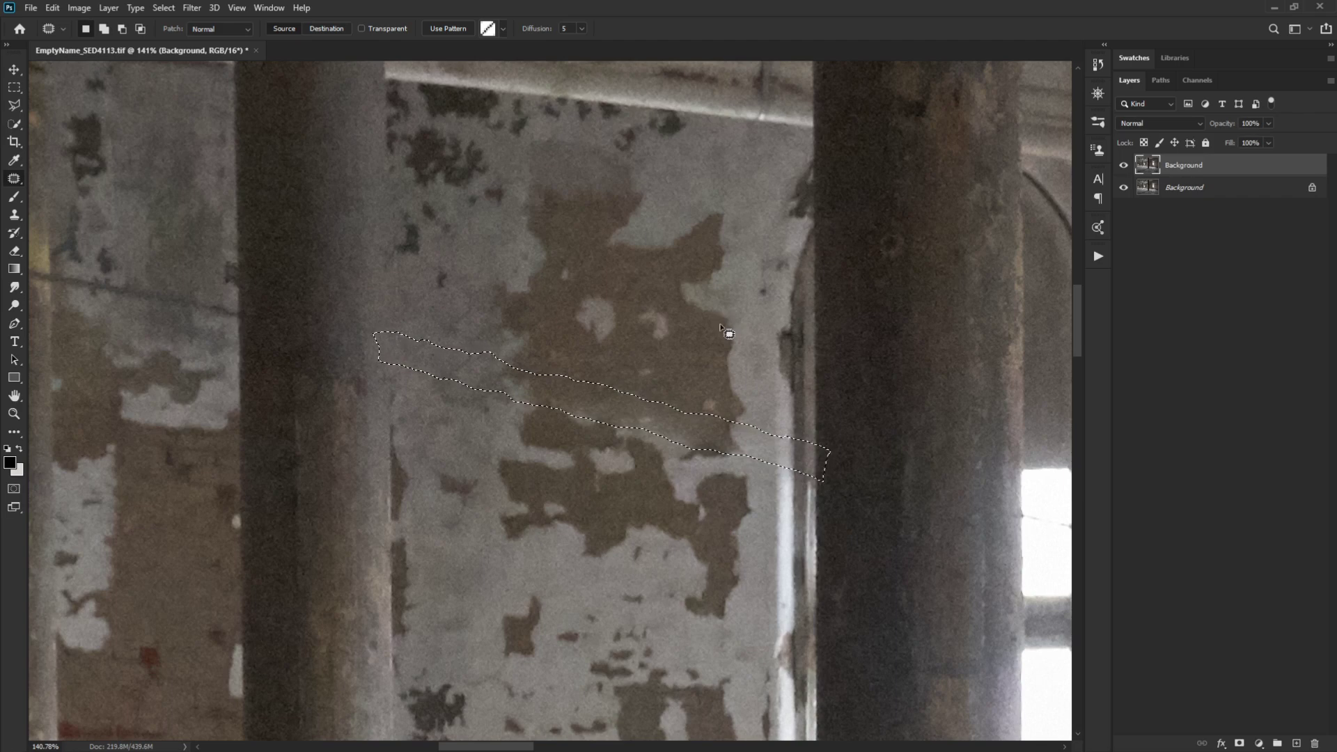
click(690, 304)
mouse_move(679, 404)
mouse_down()
mouse_move(650, 413)
mouse_move(665, 456)
mouse_move(699, 465)
mouse_move(697, 442)
mouse_move(671, 525)
mouse_up()
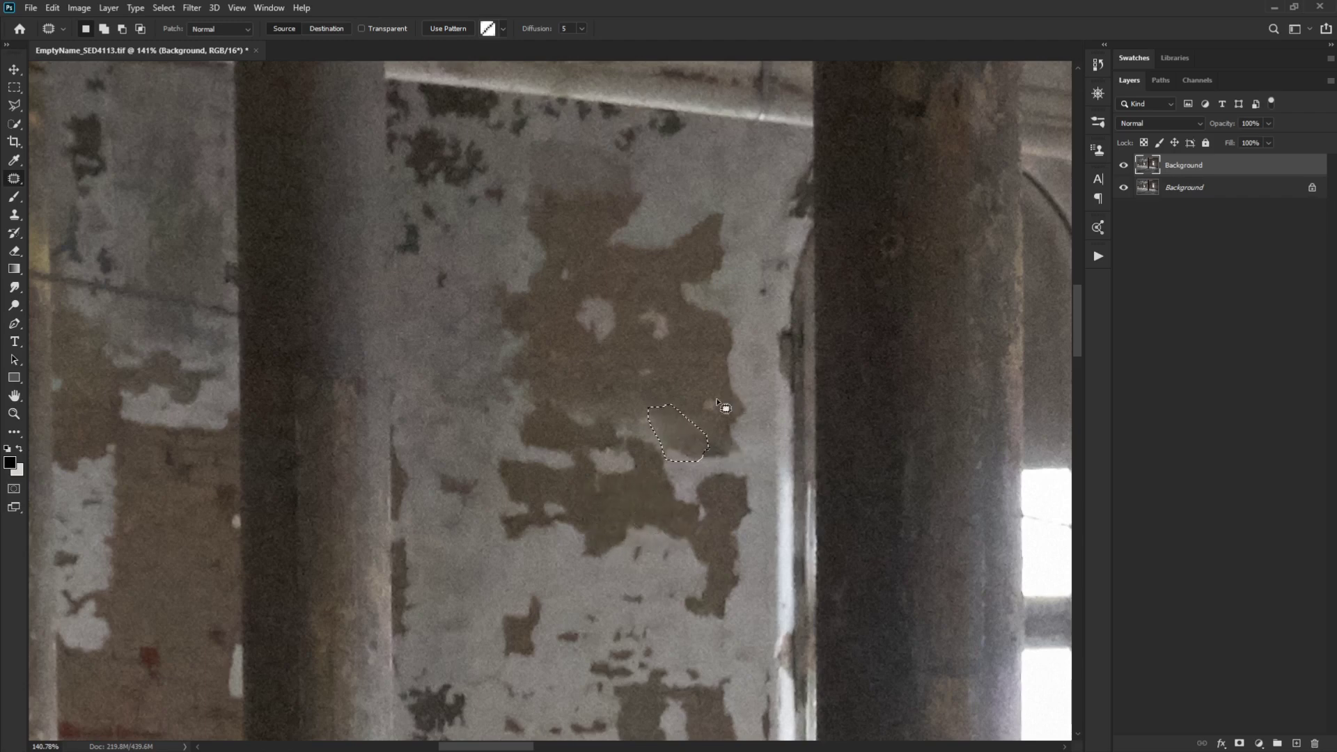
key(ctrl+d)
mouse_move(614, 433)
mouse_down()
mouse_move(644, 456)
mouse_move(679, 435)
mouse_move(655, 421)
mouse_move(679, 382)
mouse_up()
key(ctrl+d)
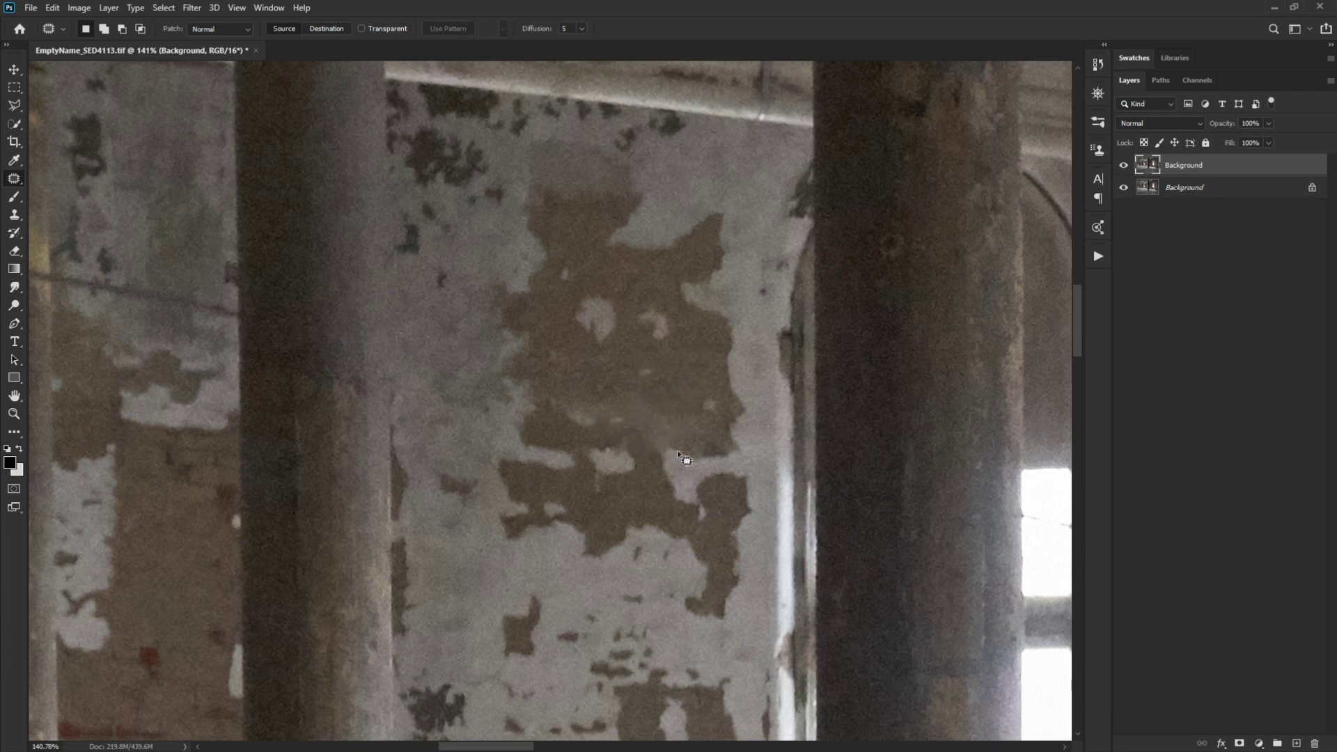
- Examine the rear wall, columns, floor and large window wall for remaining distracting marks
scroll(675, 481, down, 6)
drag(683, 529, 449, 351)
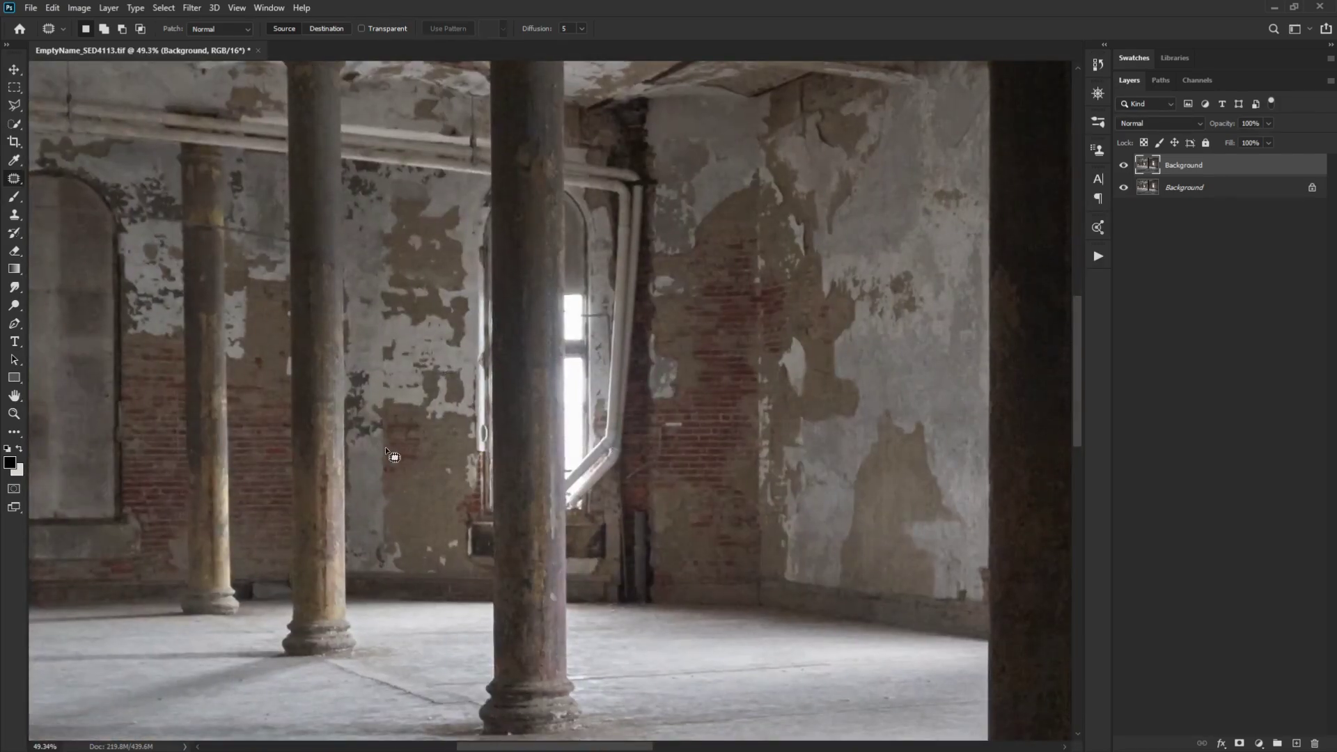
drag(393, 448, 674, 248)
scroll(611, 364, down, 4)
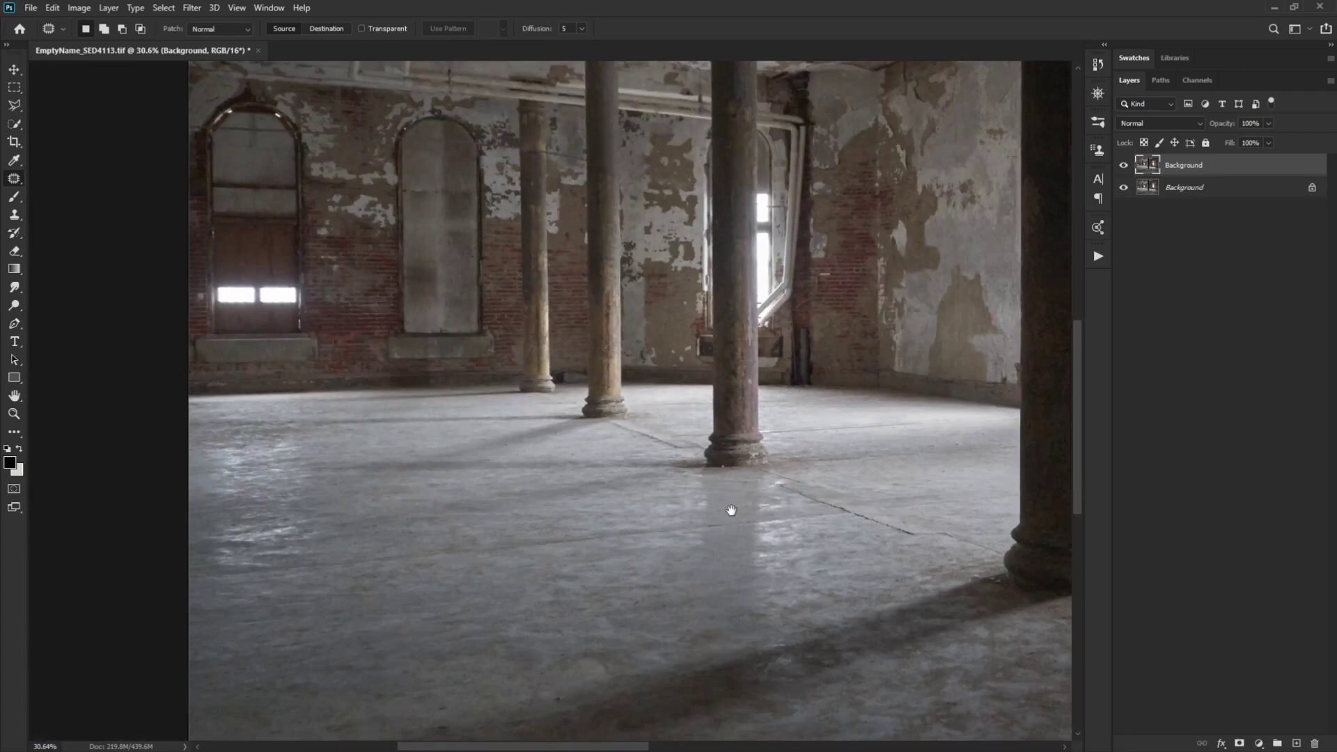
drag(731, 510, 533, 325)
drag(718, 355, 549, 375)
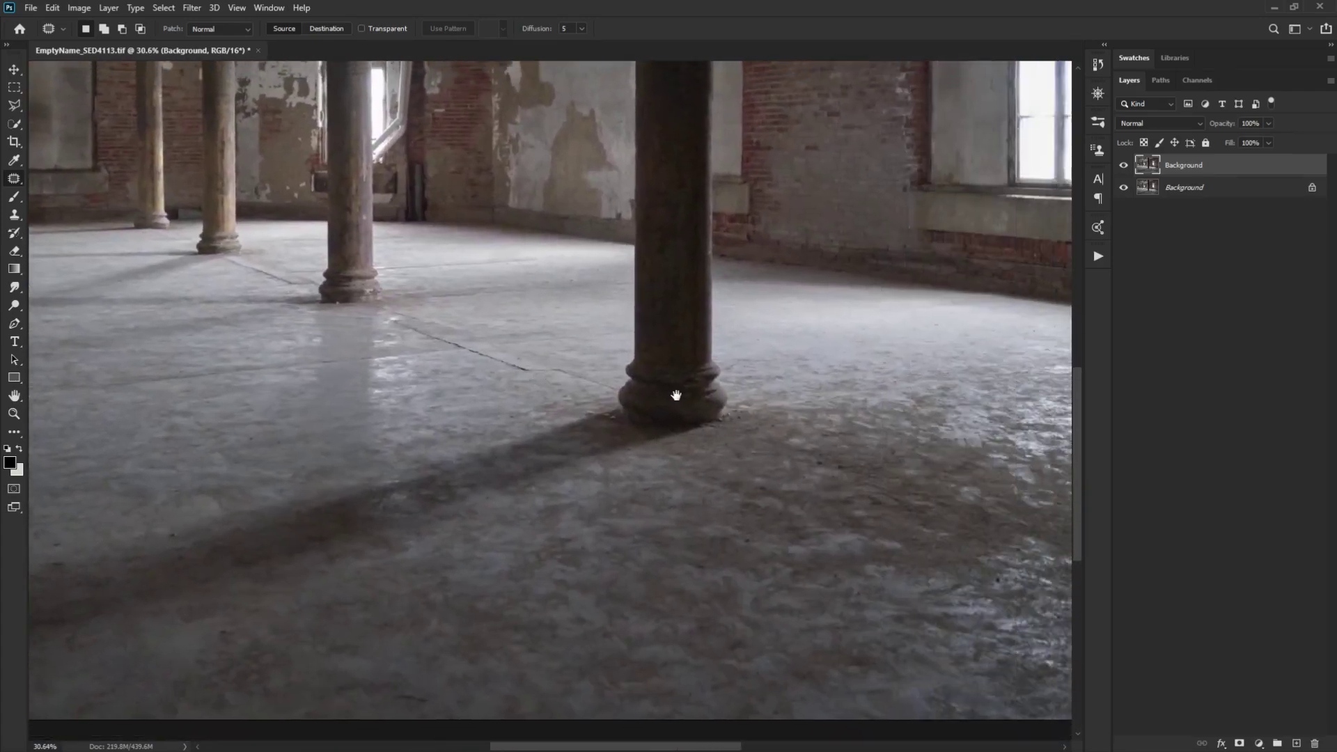
drag(676, 395, 377, 386)
drag(543, 394, 444, 456)
drag(585, 323, 597, 424)
- Patch out the dark round spot and nearby small dark marks on the plaster wall beside the large window
scroll(821, 374, up, 11)
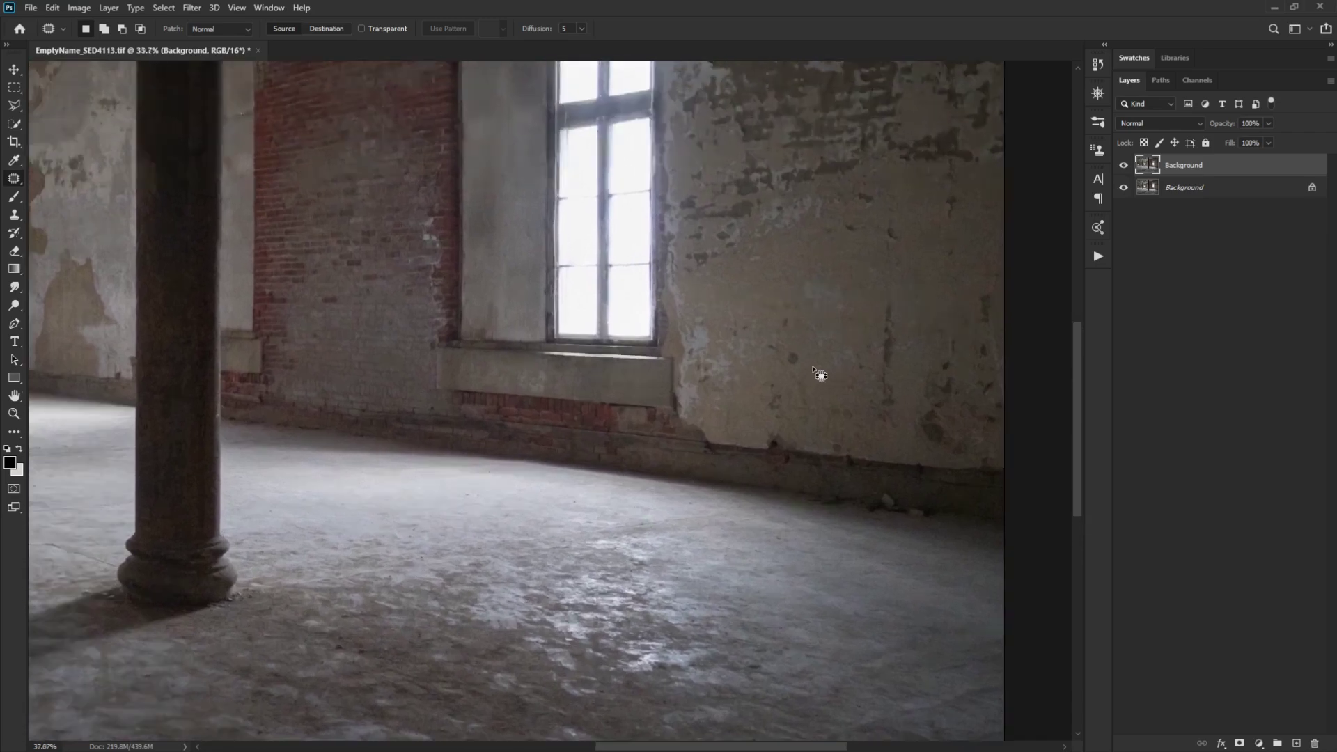
drag(855, 348, 826, 373)
mouse_move(729, 362)
mouse_down()
mouse_move(709, 367)
mouse_move(703, 416)
mouse_move(769, 329)
mouse_up()
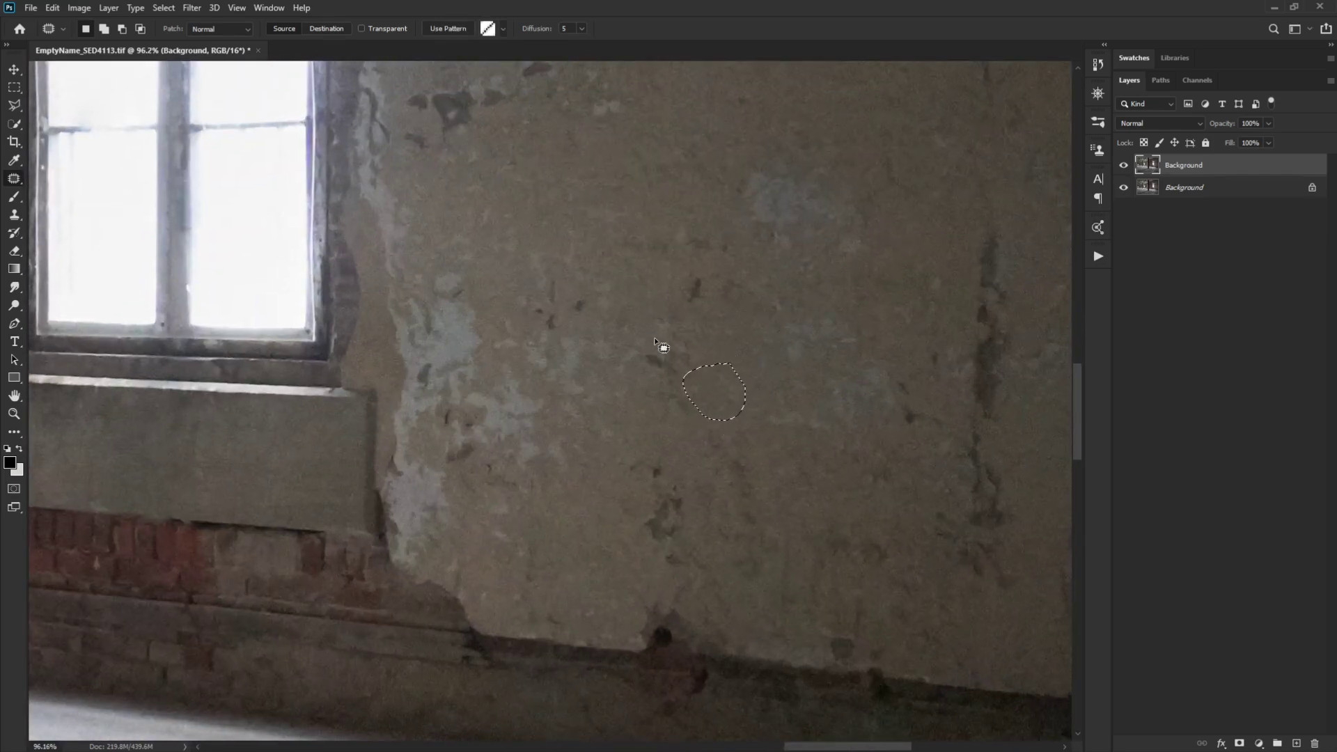
mouse_move(644, 341)
mouse_down()
mouse_move(689, 381)
mouse_move(624, 362)
mouse_move(710, 257)
mouse_move(698, 320)
mouse_move(654, 295)
mouse_up()
- Patch several clean spots on the plaster wall beside the large window with the same dark-marked texture from lower on the wall
mouse_move(730, 356)
mouse_down()
mouse_move(722, 394)
mouse_move(763, 341)
mouse_move(592, 314)
mouse_move(671, 529)
mouse_move(658, 511)
mouse_up()
mouse_move(670, 389)
mouse_down()
mouse_move(651, 400)
mouse_move(706, 425)
mouse_move(664, 376)
mouse_move(646, 423)
mouse_move(674, 527)
mouse_move(693, 532)
mouse_up()
mouse_move(792, 396)
mouse_down()
mouse_move(797, 465)
mouse_move(817, 429)
mouse_move(805, 394)
mouse_up()
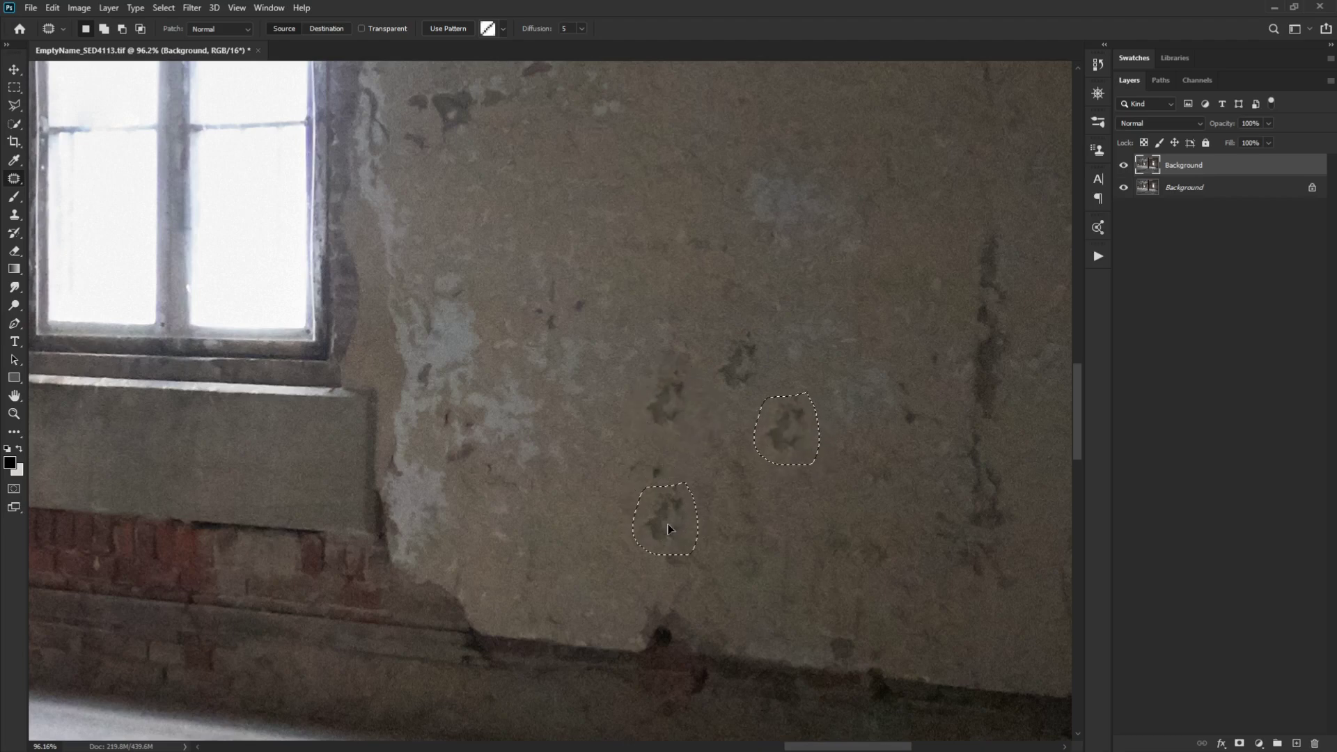
click(897, 396)
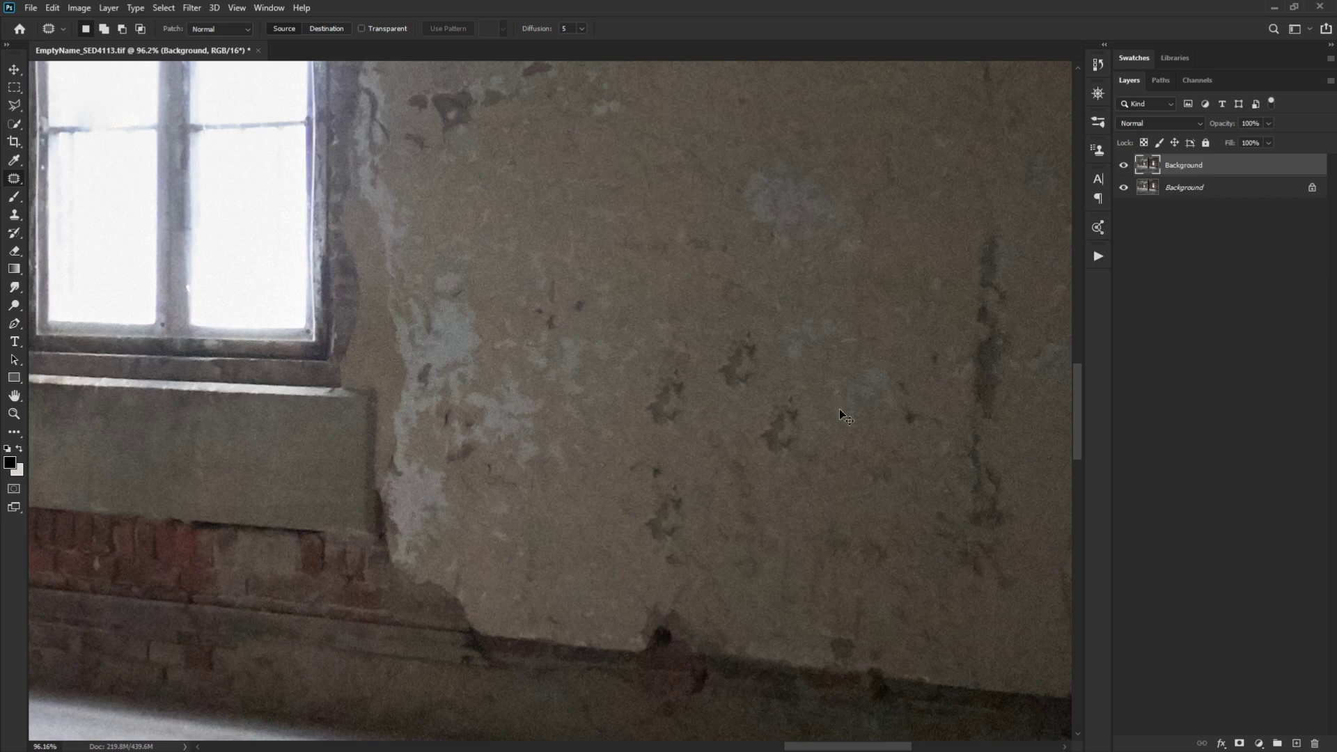
- Undo the repeated dark-mark patches on the plaster wall
key(ctrl+z)
key(ctrl+z)
key(ctrl+z)
key(ctrl+z)
key(ctrl+z)
key(ctrl+z)
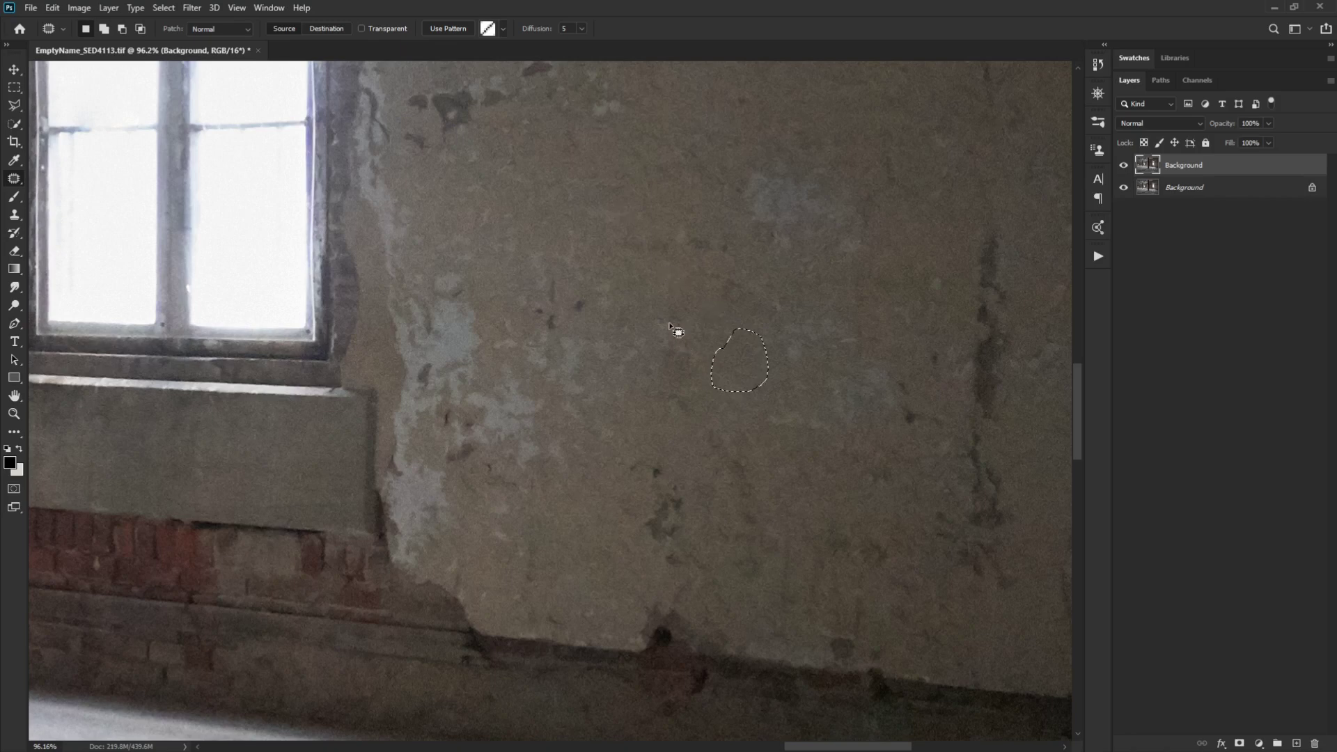
- Patch the upper crossbar between the large window's left panes with matching window detail, and clear the selection
drag(695, 241, 772, 381)
drag(533, 296, 756, 470)
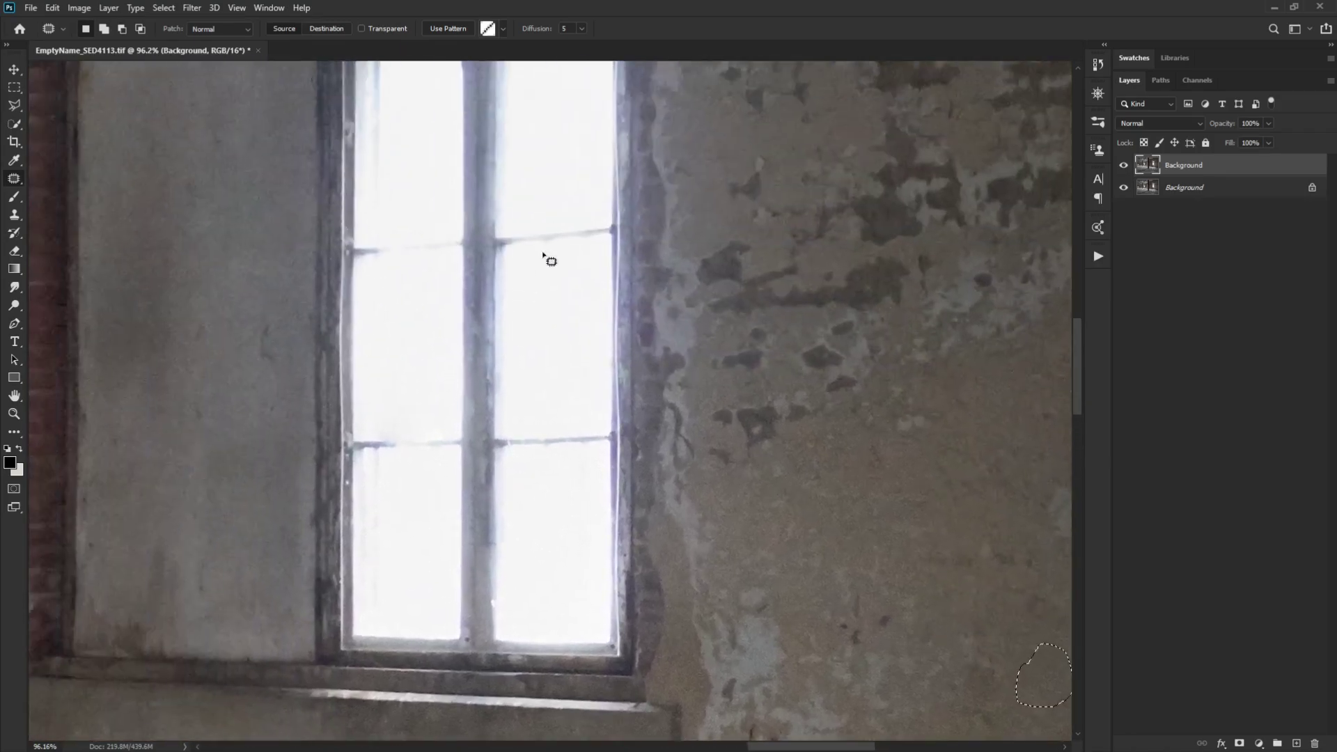
drag(617, 293, 660, 380)
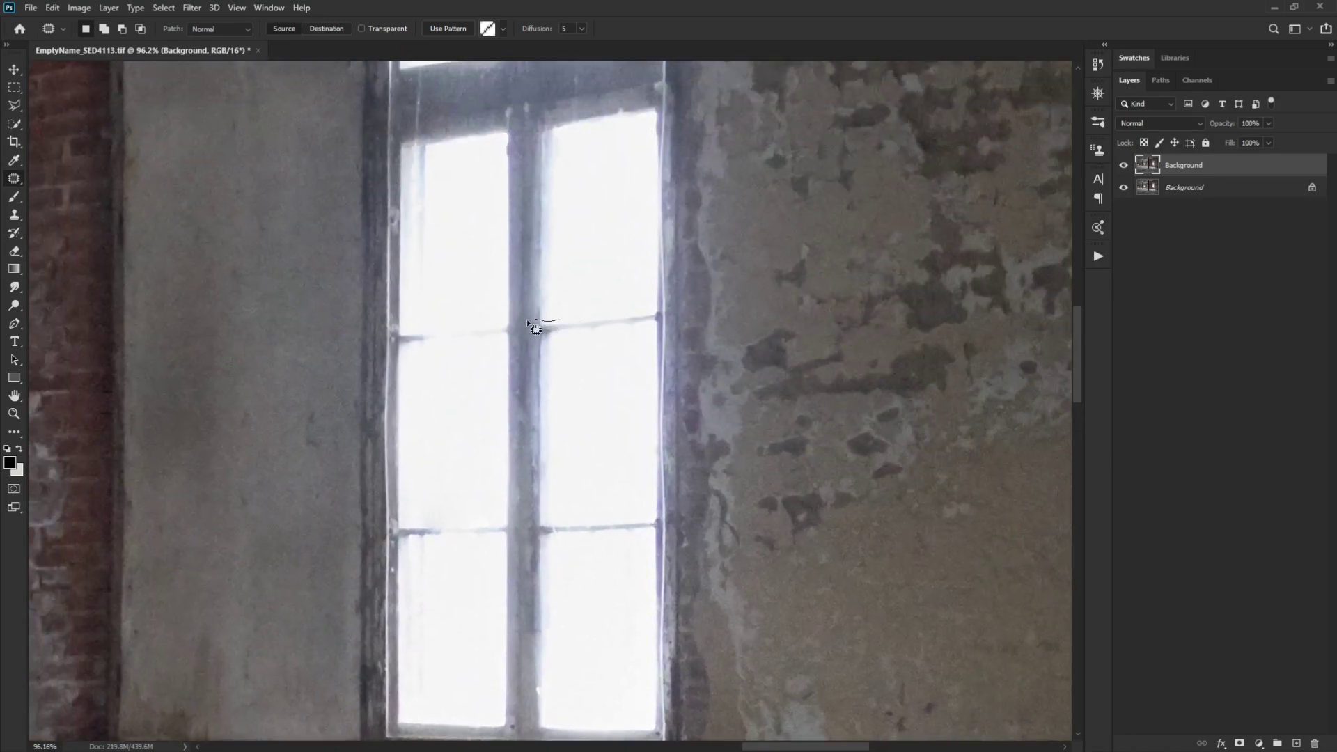
mouse_move(527, 321)
mouse_down()
mouse_move(575, 340)
mouse_move(452, 326)
mouse_move(393, 339)
mouse_move(399, 355)
mouse_move(458, 348)
mouse_move(514, 340)
mouse_move(529, 320)
mouse_move(633, 450)
mouse_move(647, 528)
mouse_up()
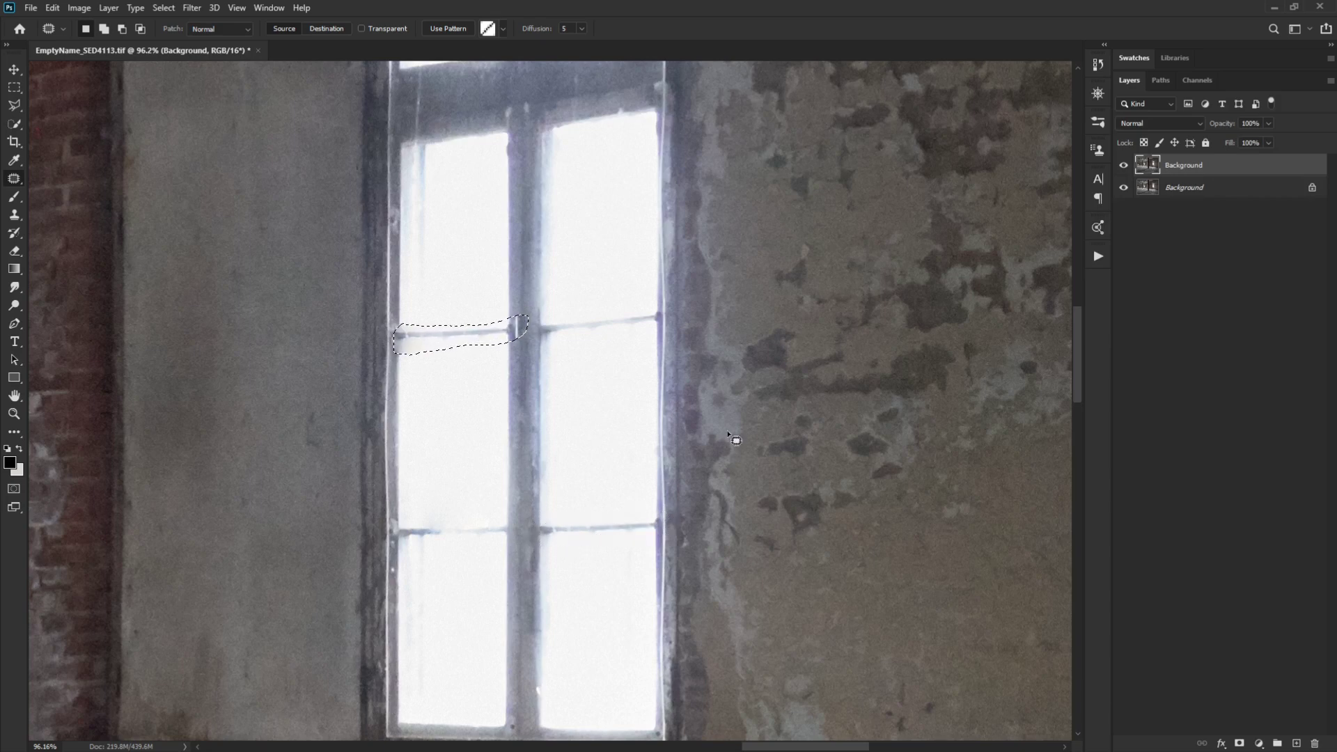
key(ctrl+d)
- Patch the flawed spot on the large window's central mullion beside the upper crossbar with clean mullion texture, and clear the selection
scroll(547, 346, up, 5)
mouse_move(517, 277)
mouse_down()
mouse_move(487, 320)
mouse_move(525, 348)
mouse_move(513, 436)
mouse_up()
key(ctrl+d)
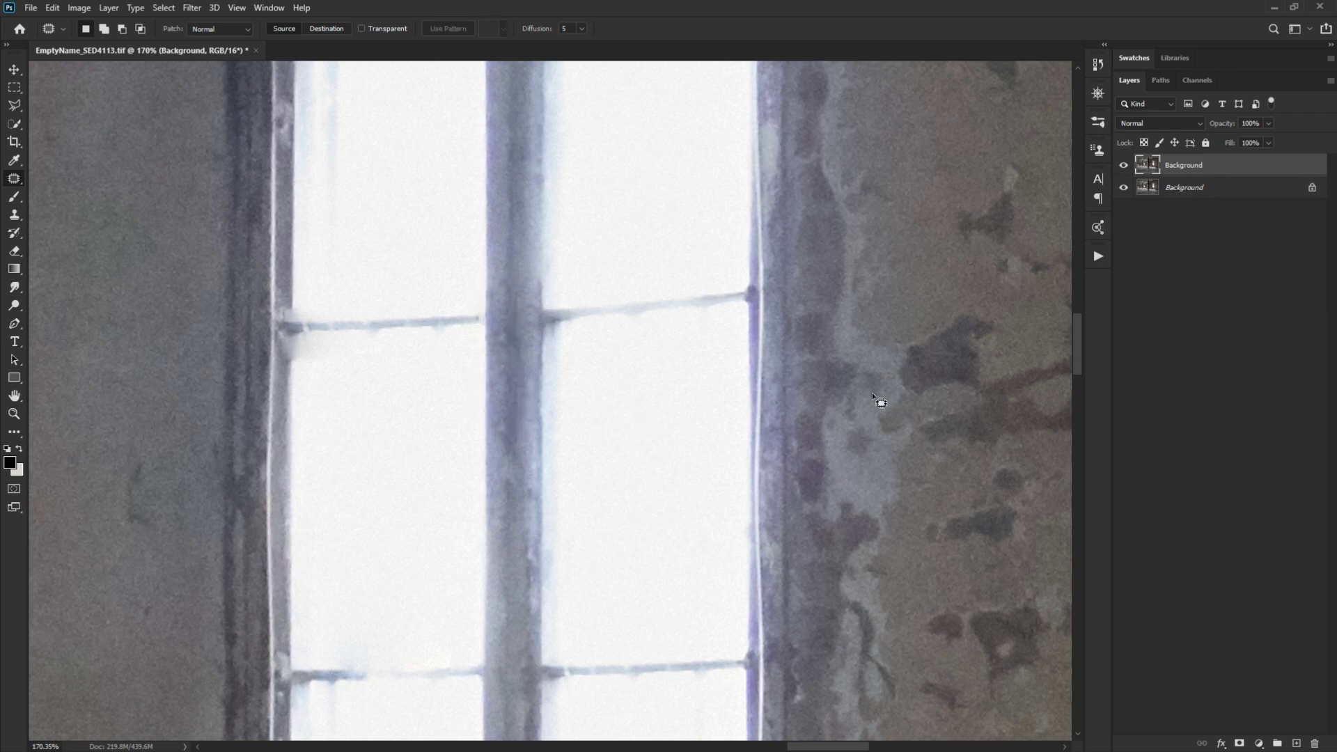
scroll(750, 410, down, 5)
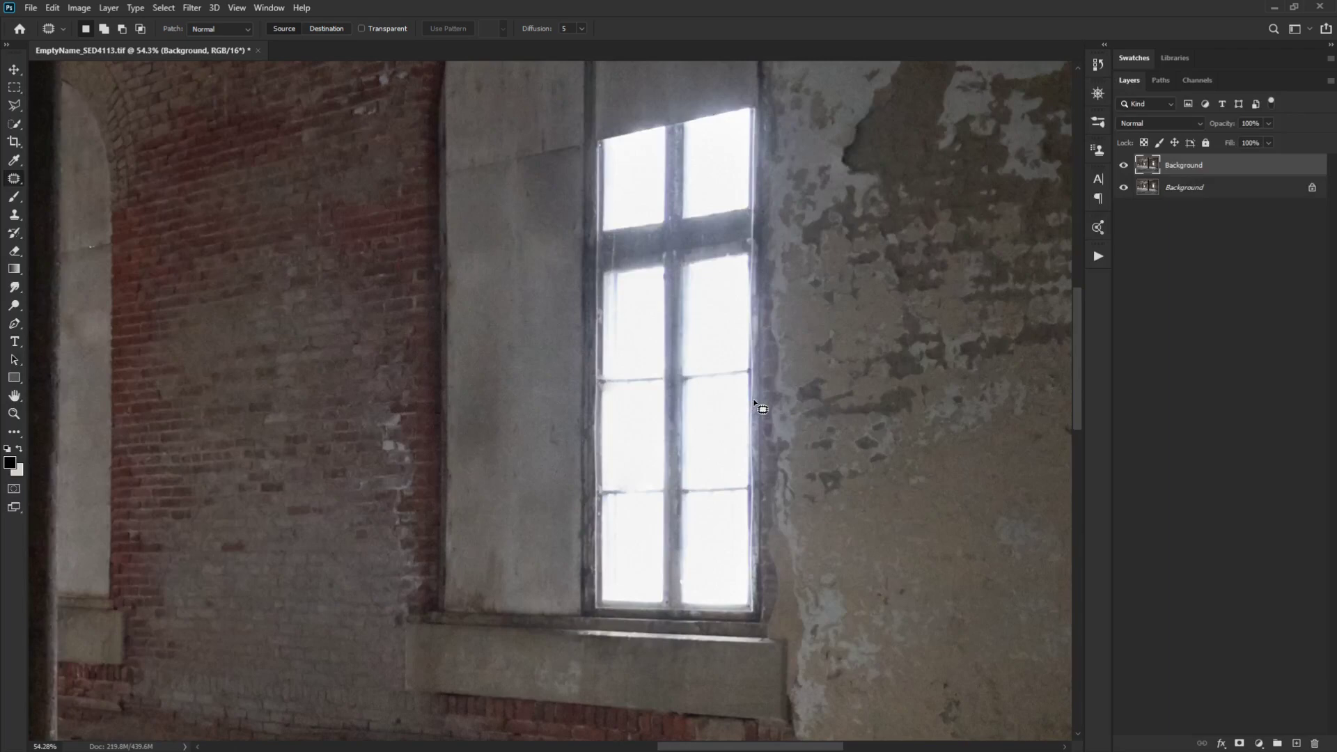
scroll(758, 408, down, 2)
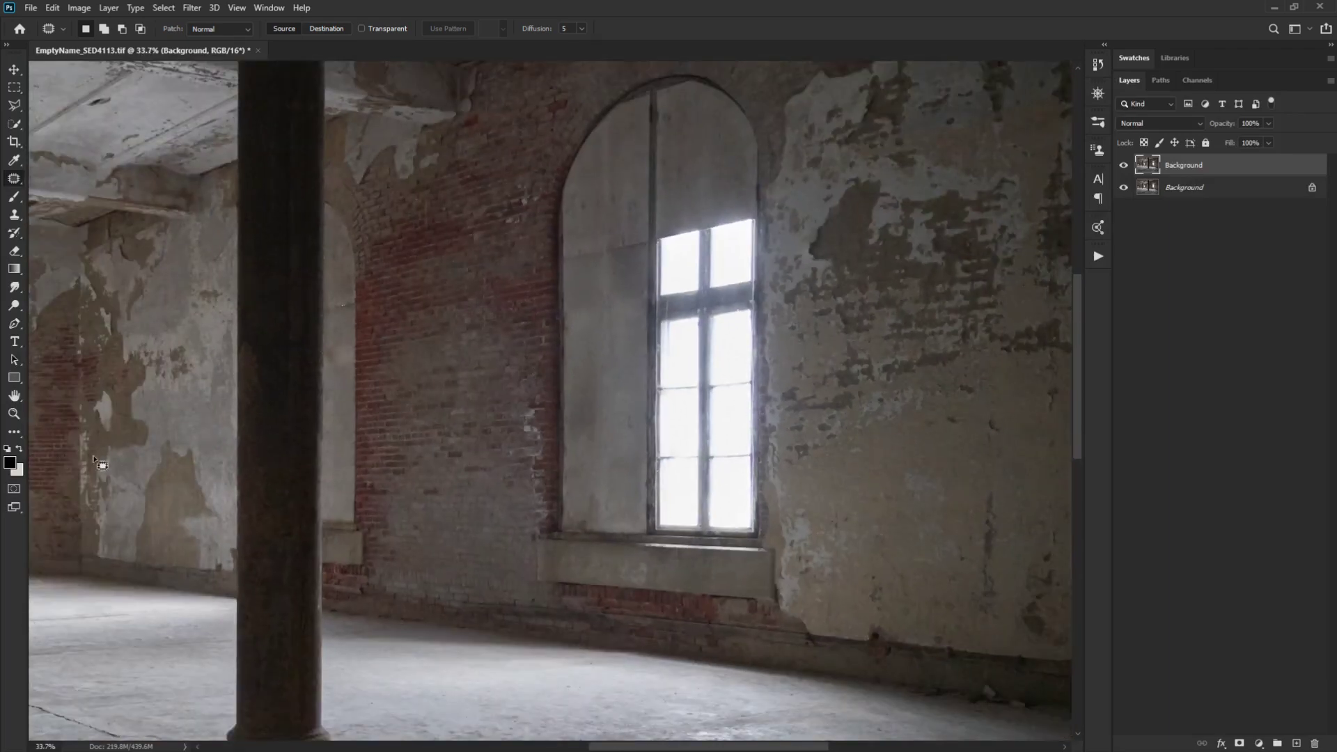
double_click(21, 396)
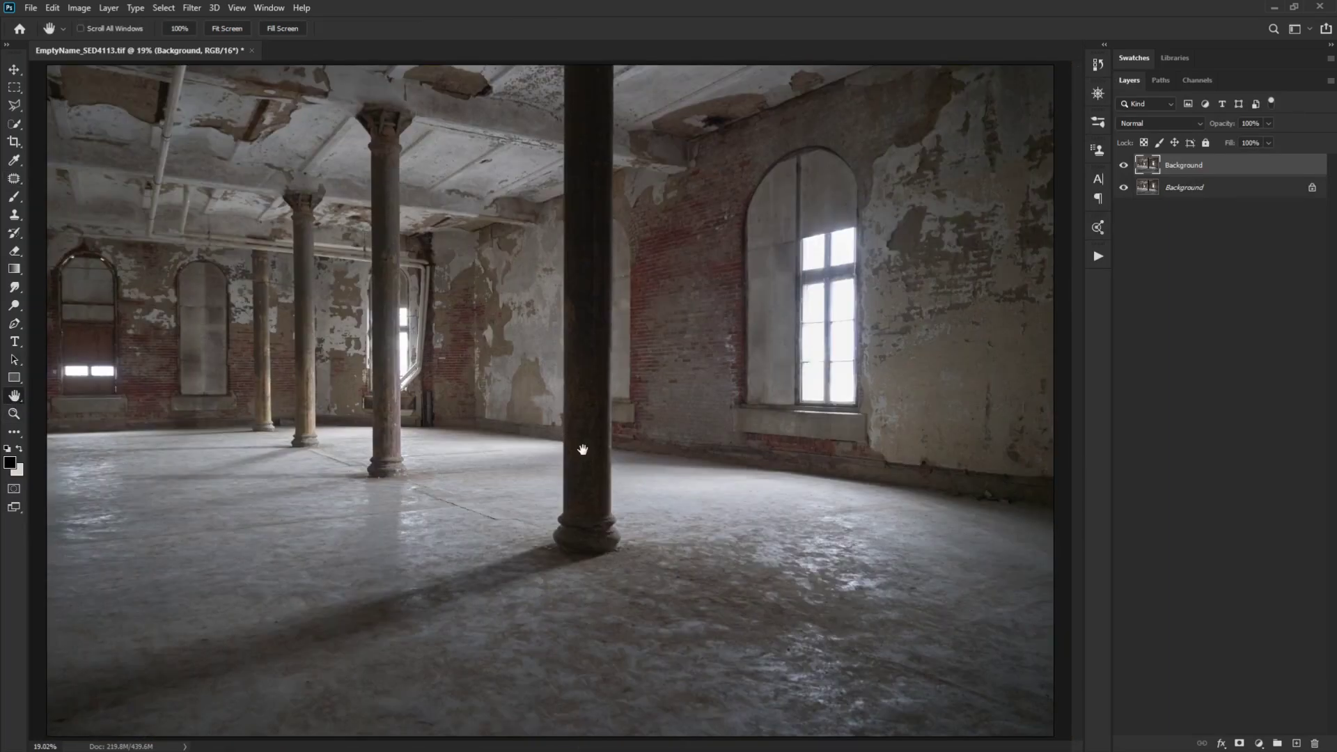